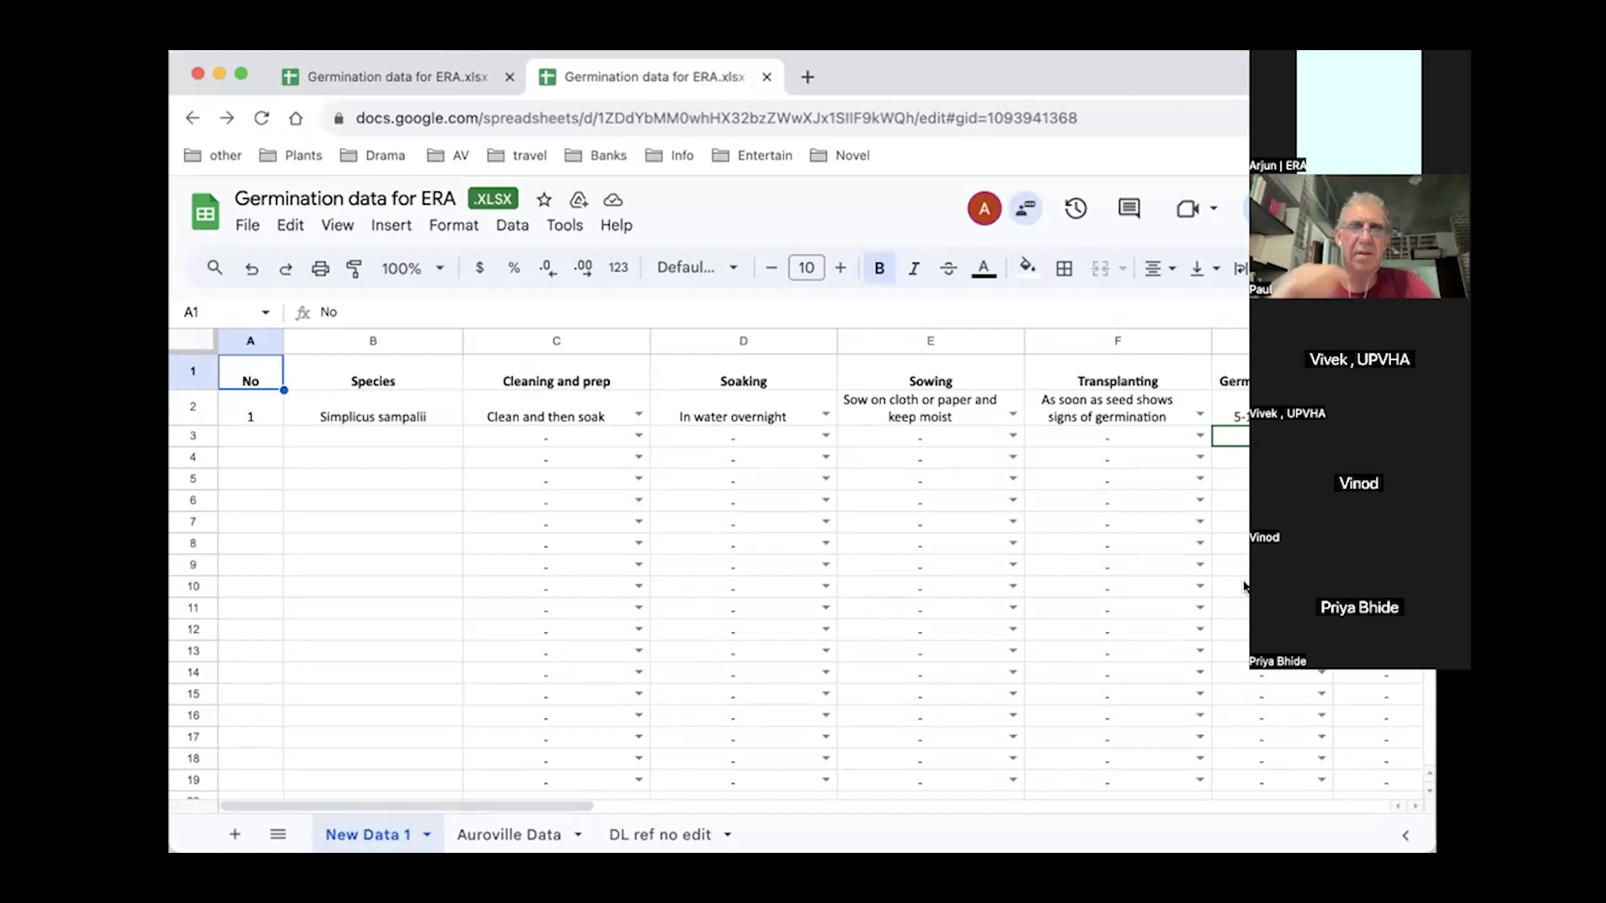
- Open the Auroville Data sheet and examine its species rows across the cleaning and sowing, comments, germination and collated columns
left_click(509, 835)
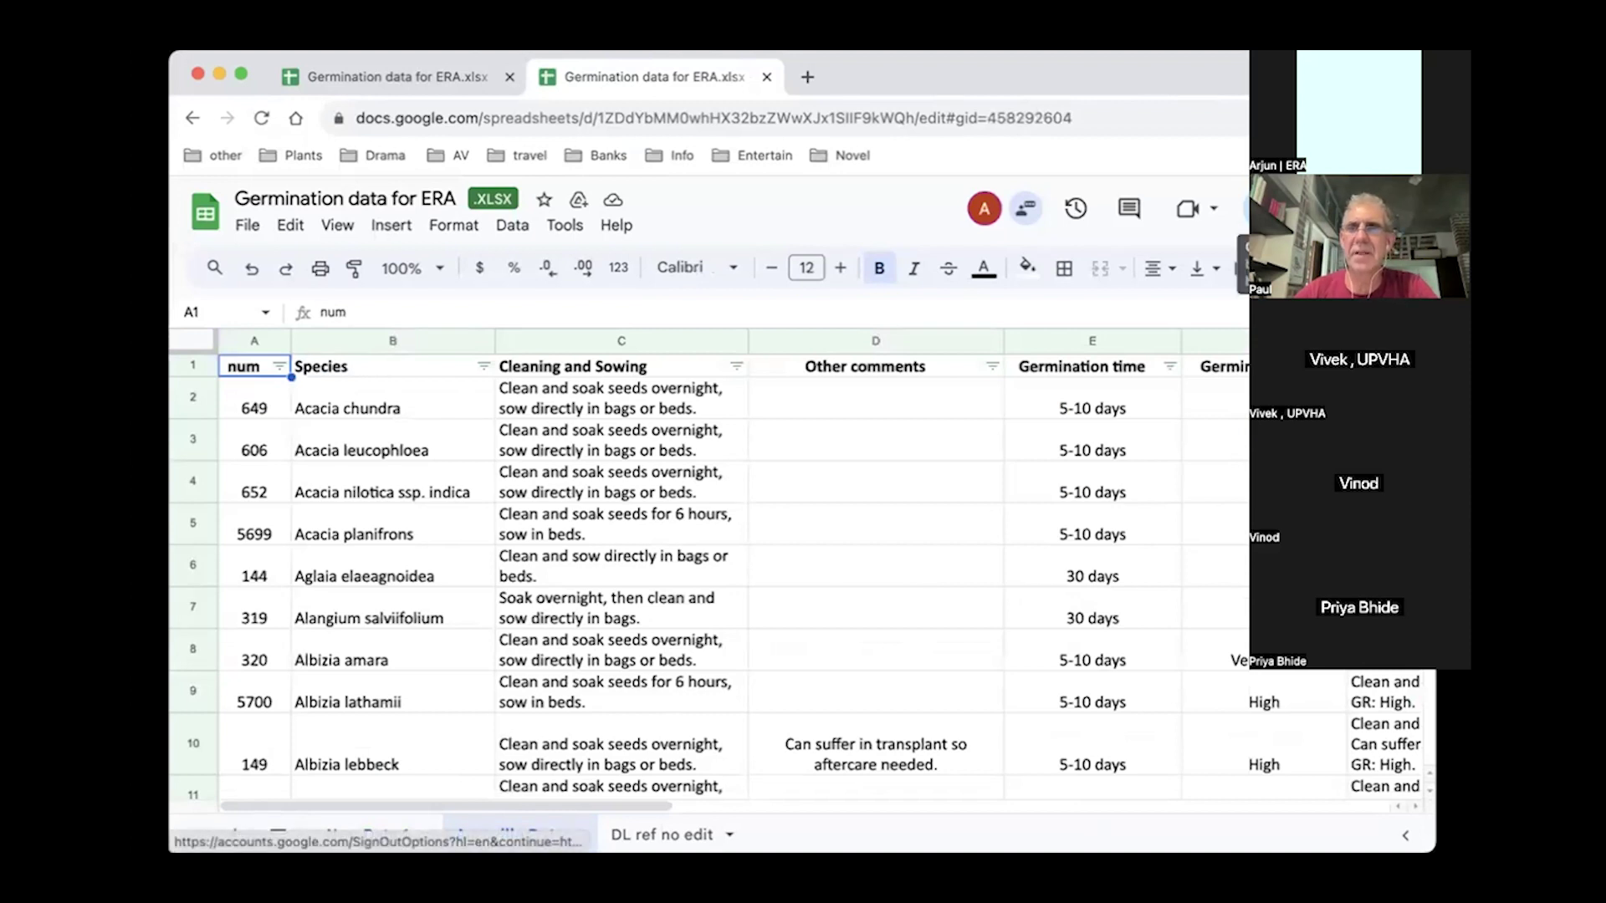
left_click_drag(1427, 843, 1605, 892)
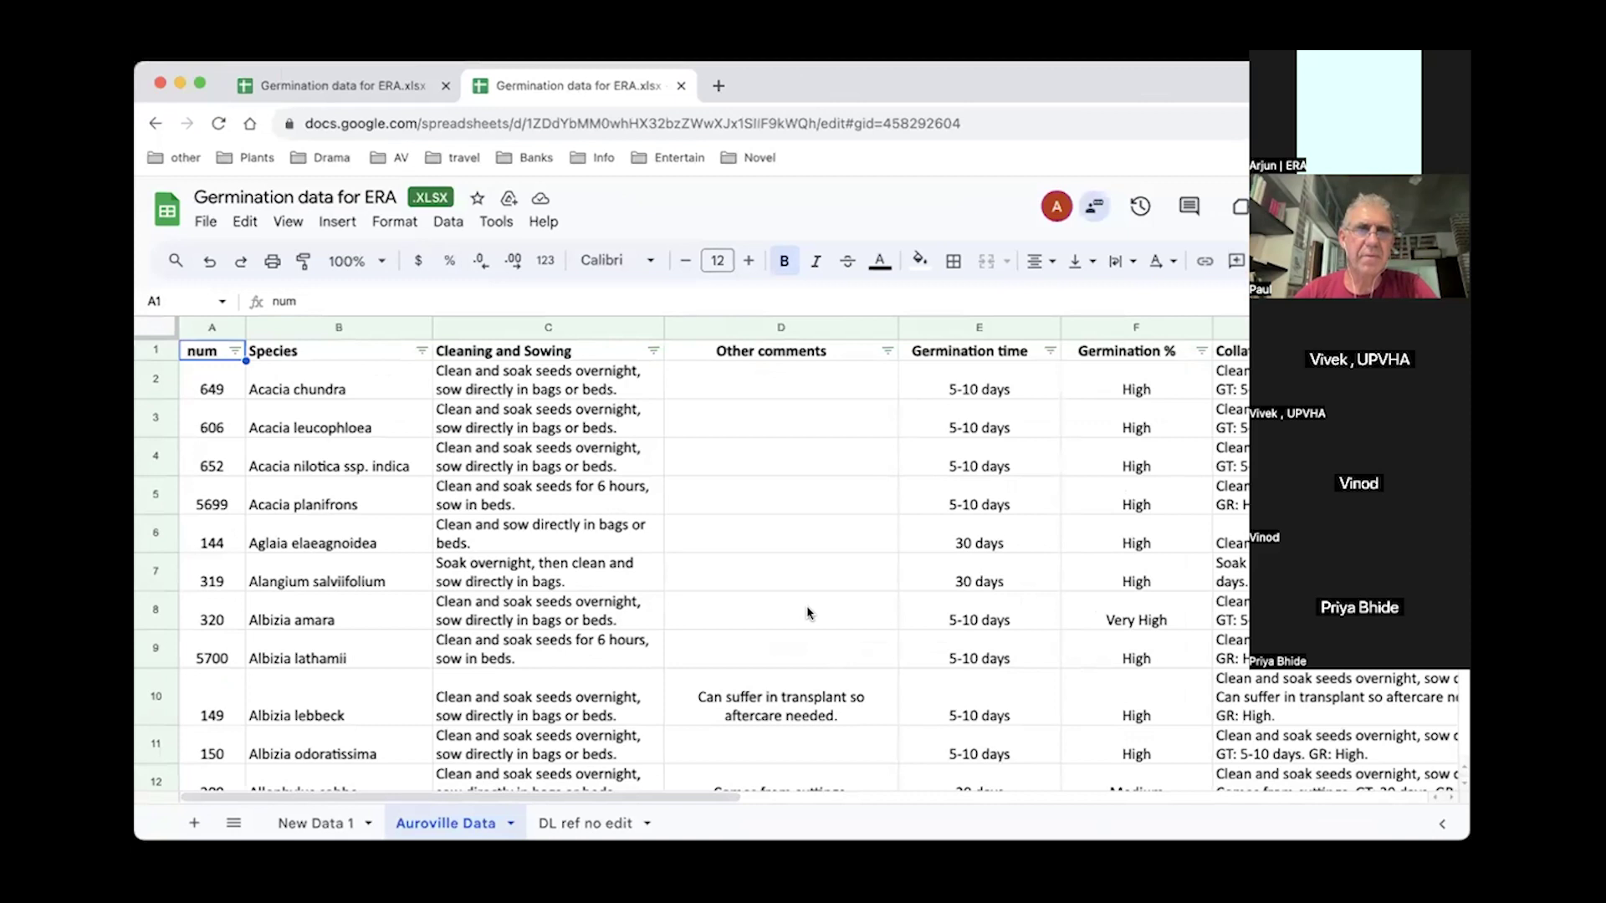
scroll(808, 613, "down", 5)
scroll(731, 626, "up", 3)
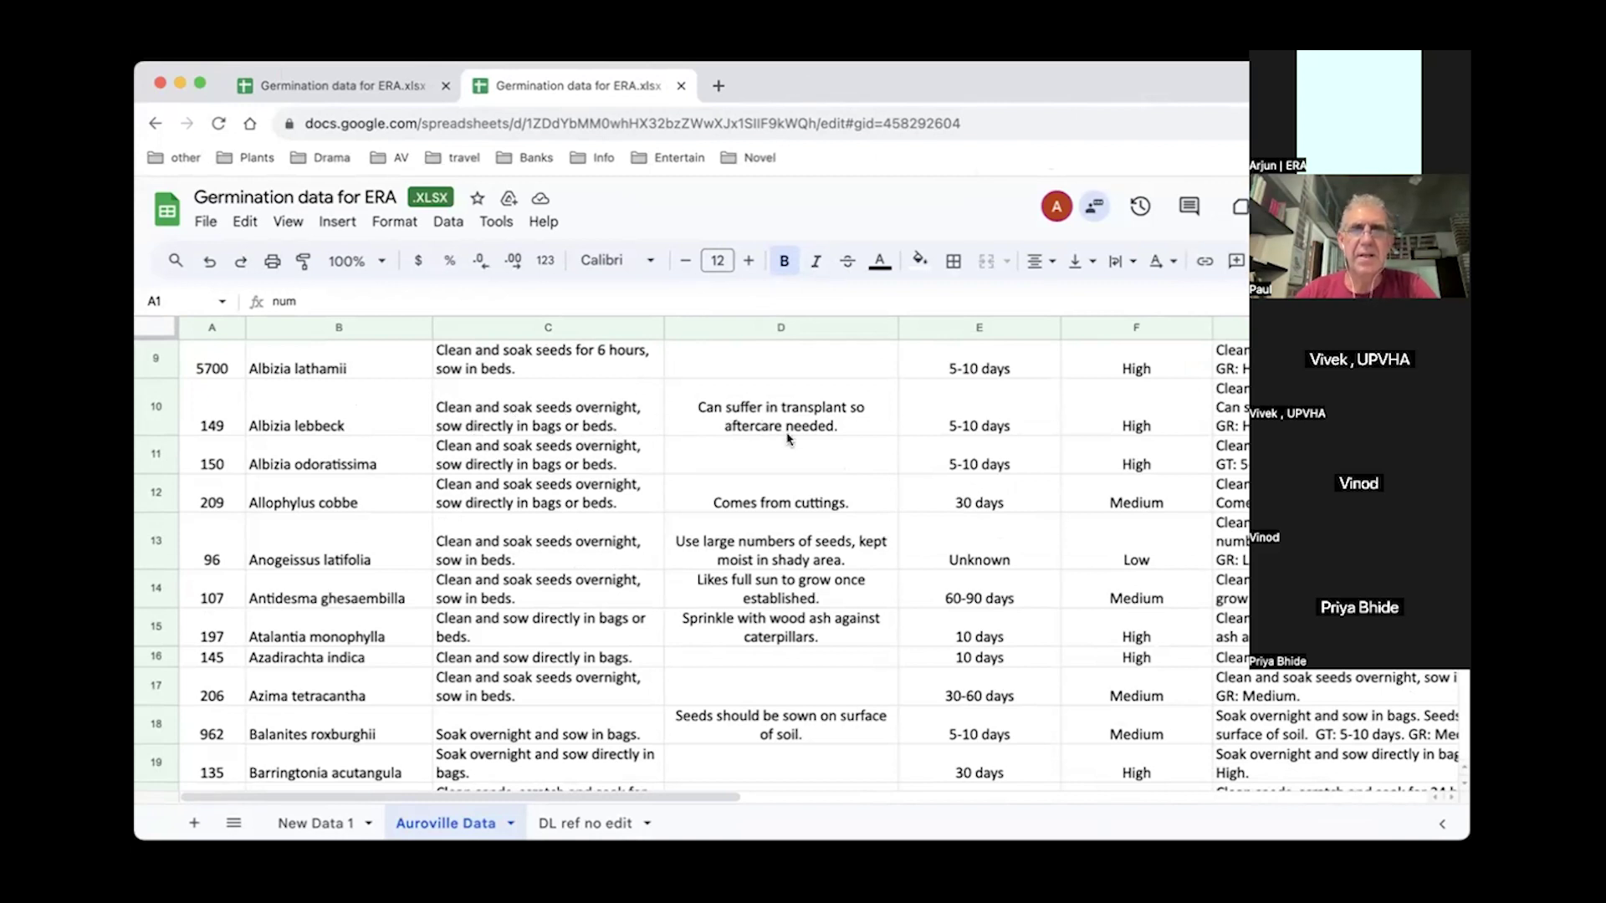
scroll(790, 448, "up", 5)
scroll(793, 451, "up", 2)
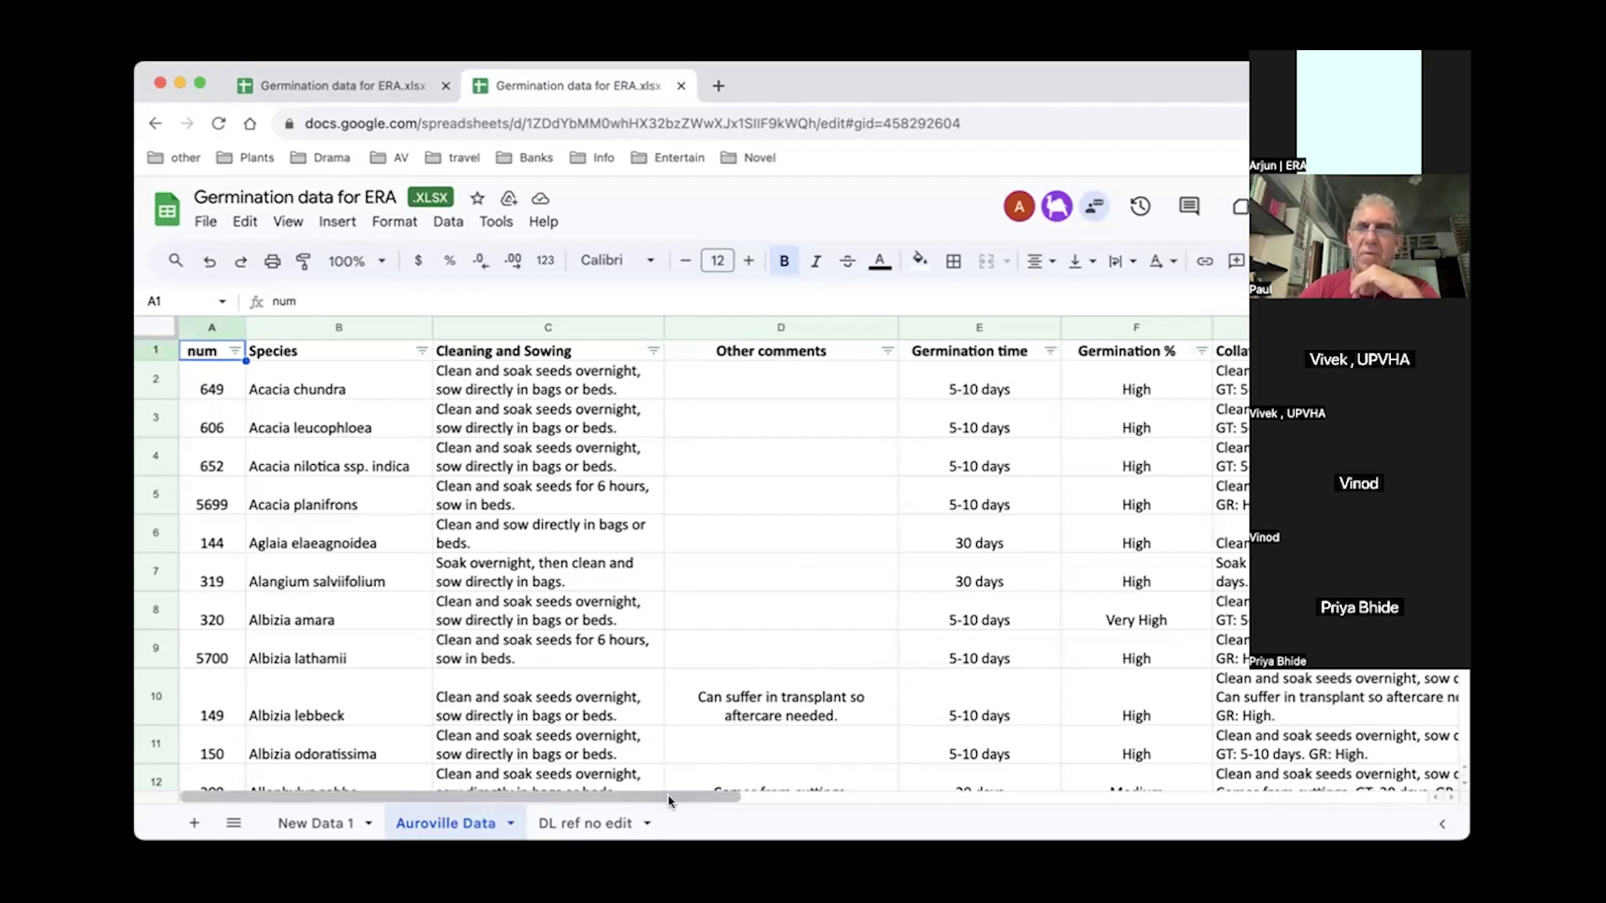
left_click_drag(667, 795, 705, 795)
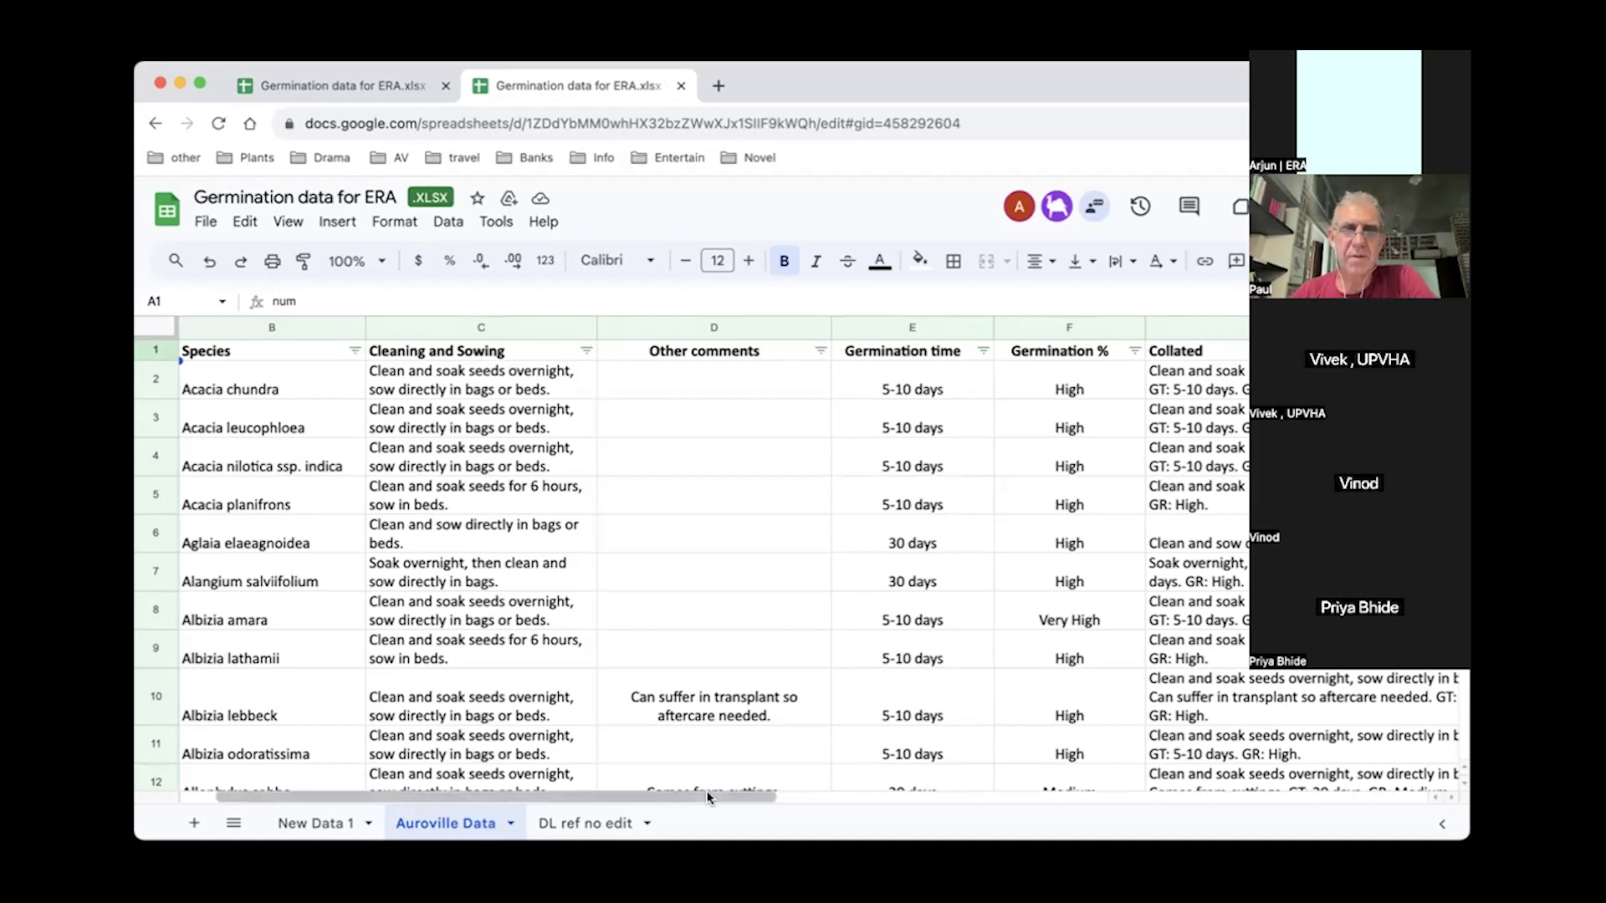
left_click_drag(709, 797, 770, 788)
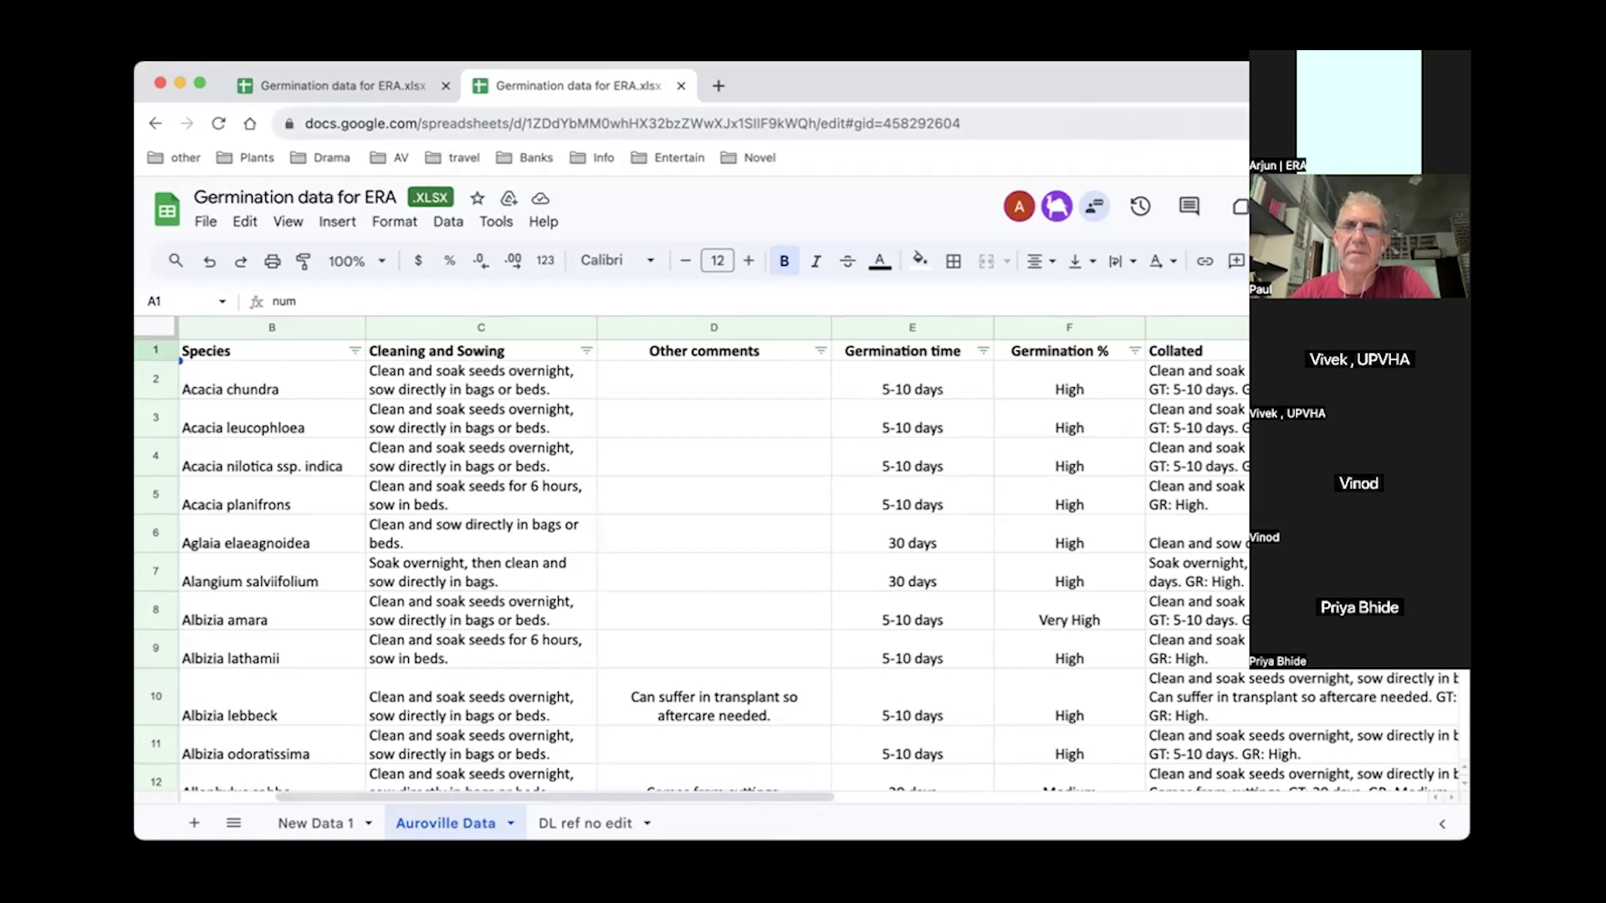
- Return to the New Data 1 sheet and review the dropdown choices for Cleaning and prep and Soaking in row 2
left_click(649, 126)
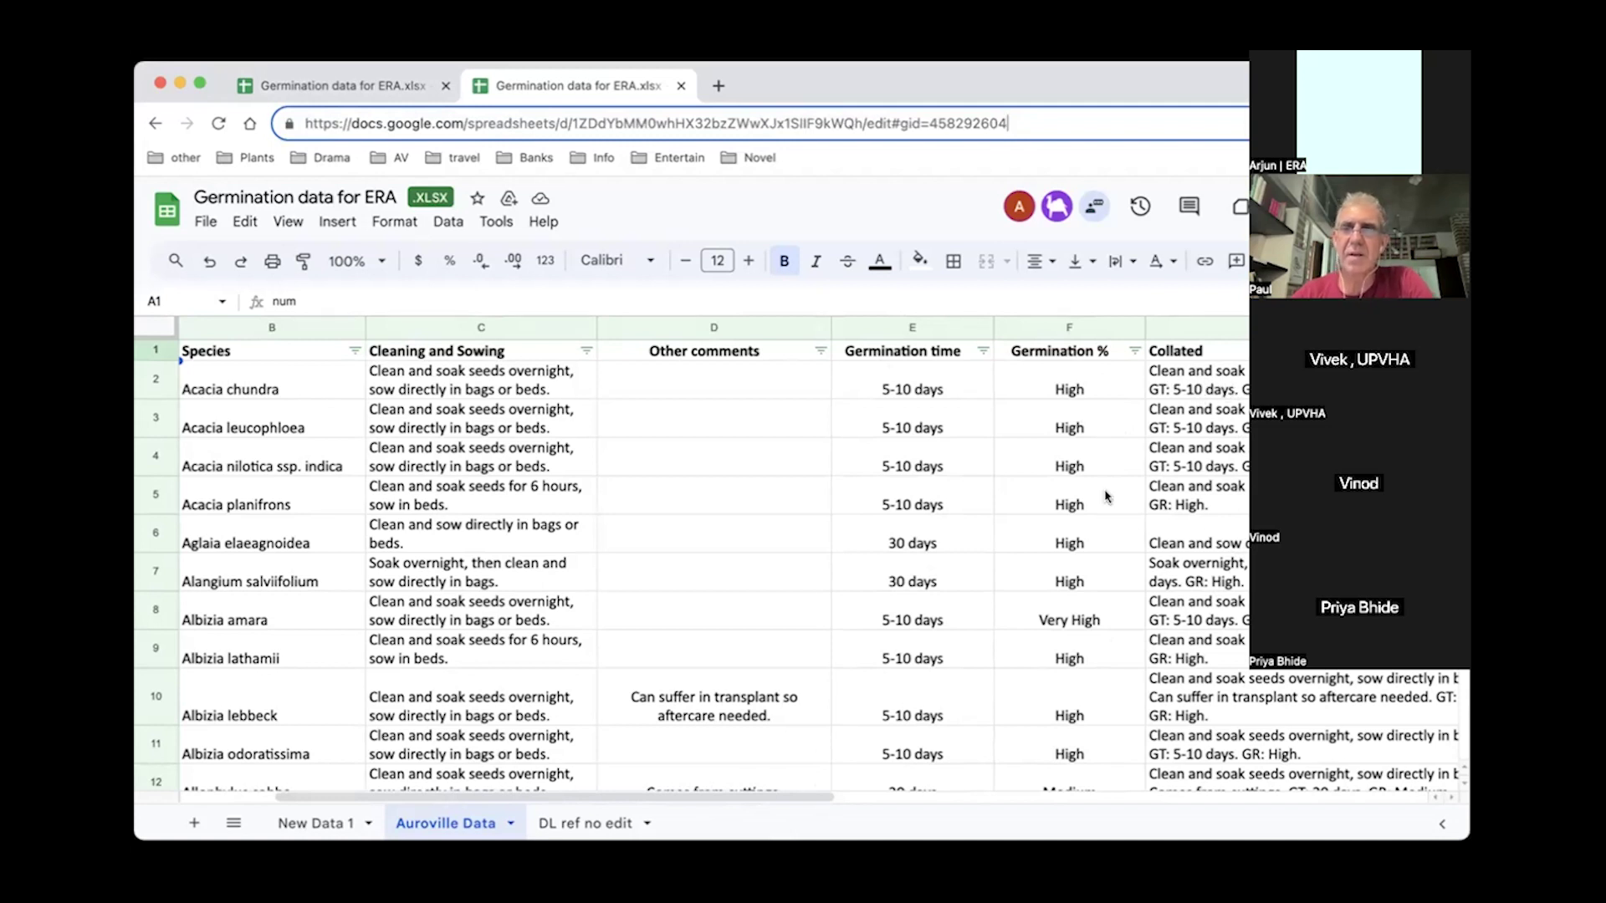
left_click(337, 826)
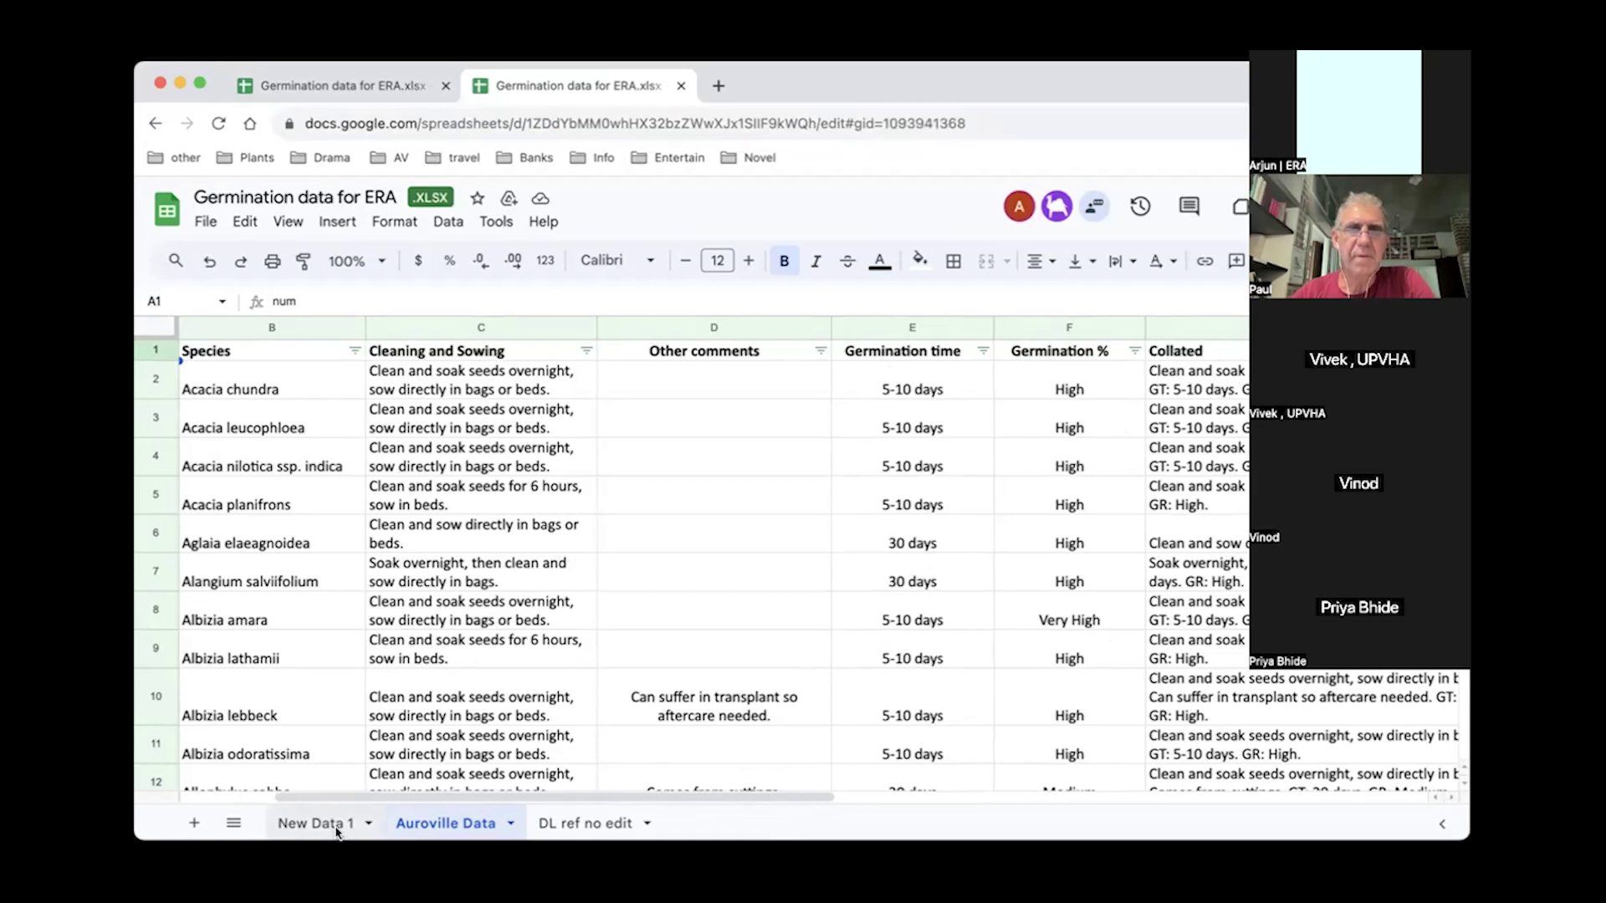
left_click(1109, 122)
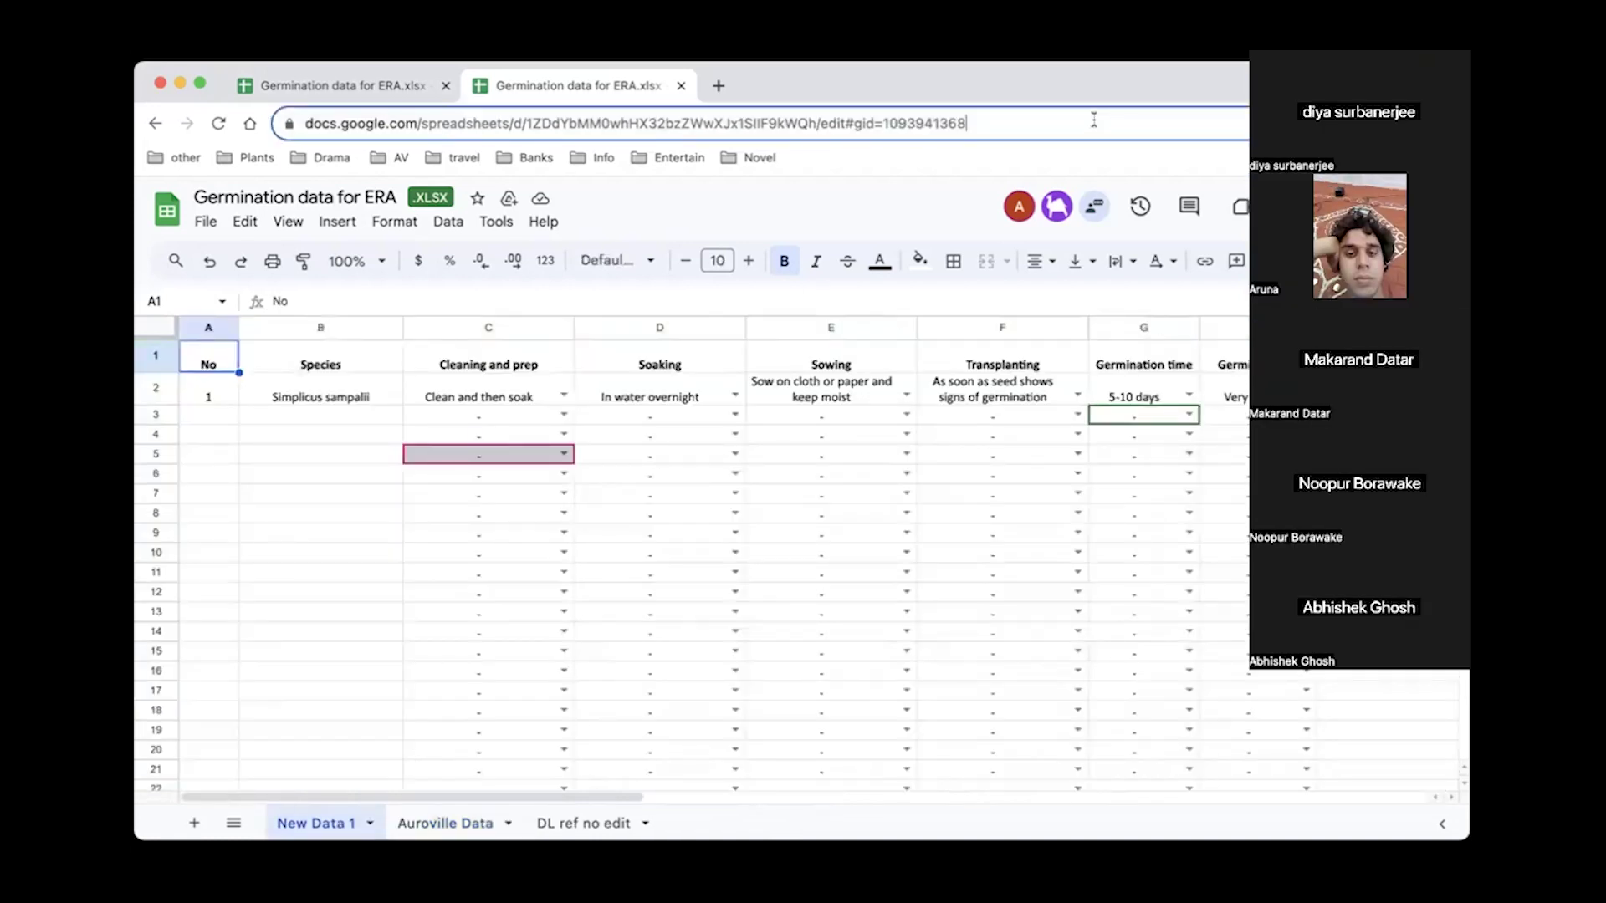
left_click(559, 395)
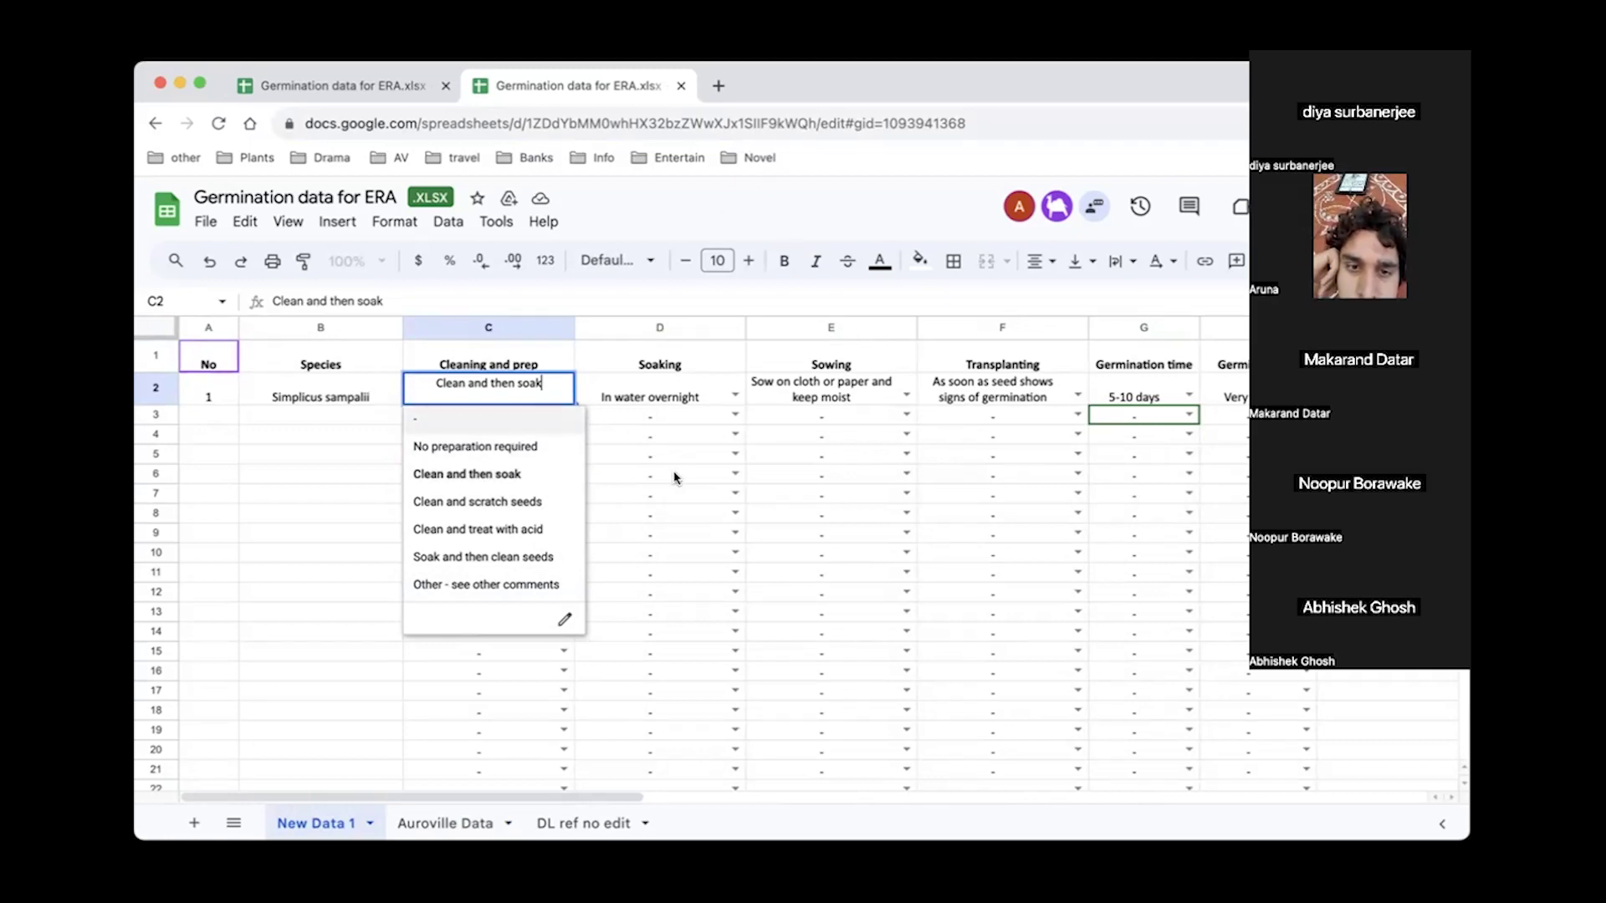
left_click(699, 381)
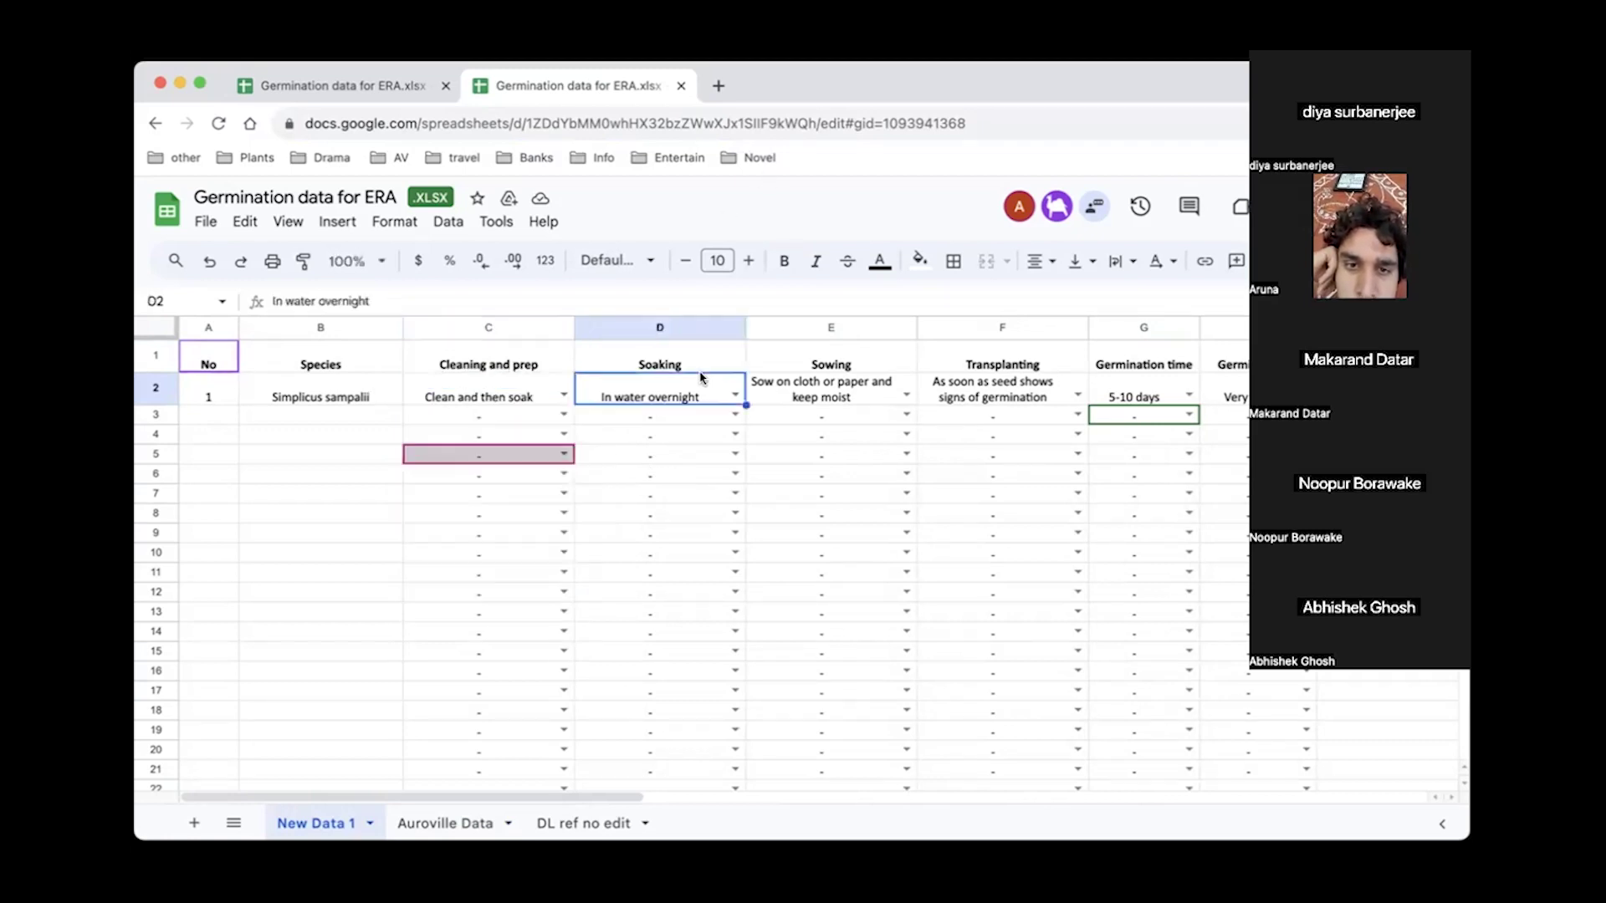
left_click(735, 395)
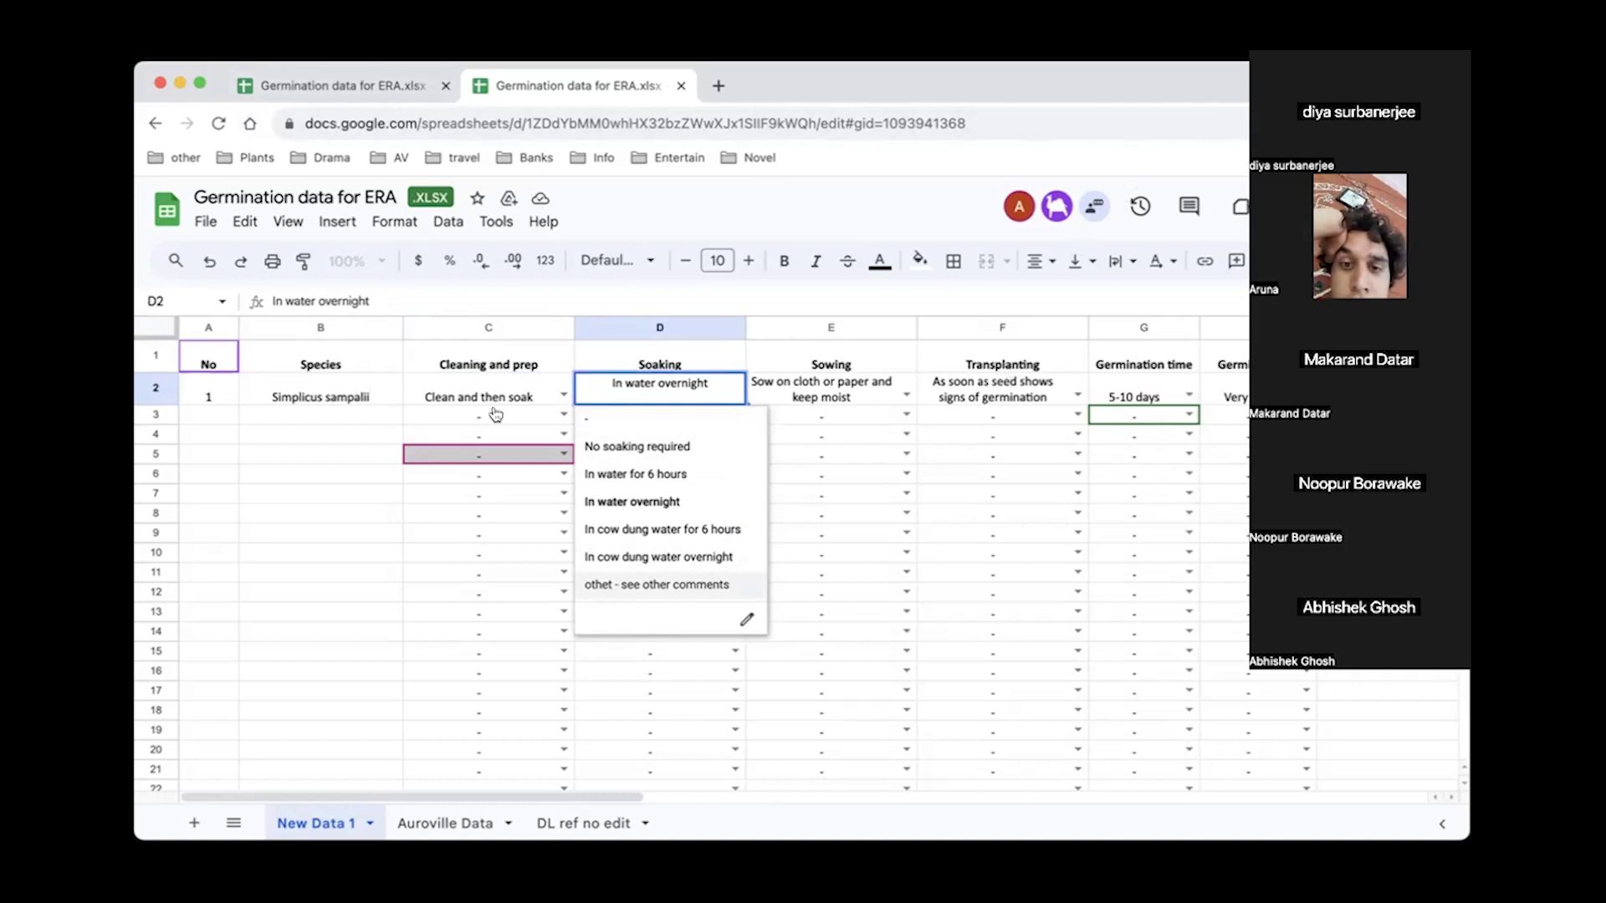
- Review the dropdown choices for Sowing, Transplanting, Germination time and Germination % in row 2
left_click(888, 394)
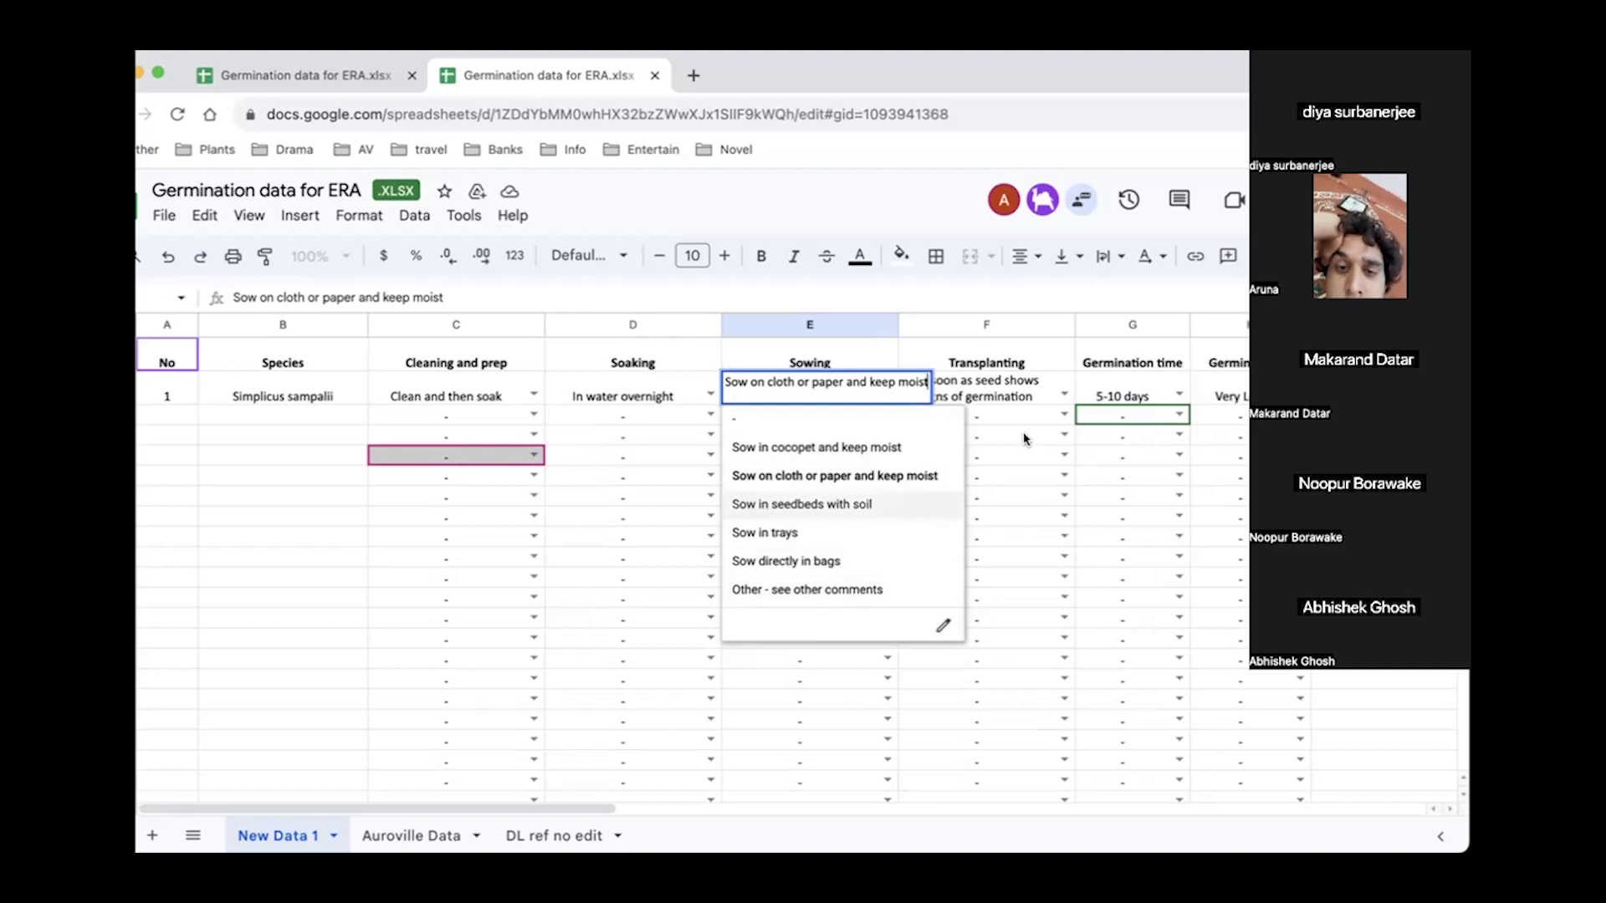
left_click(1042, 413)
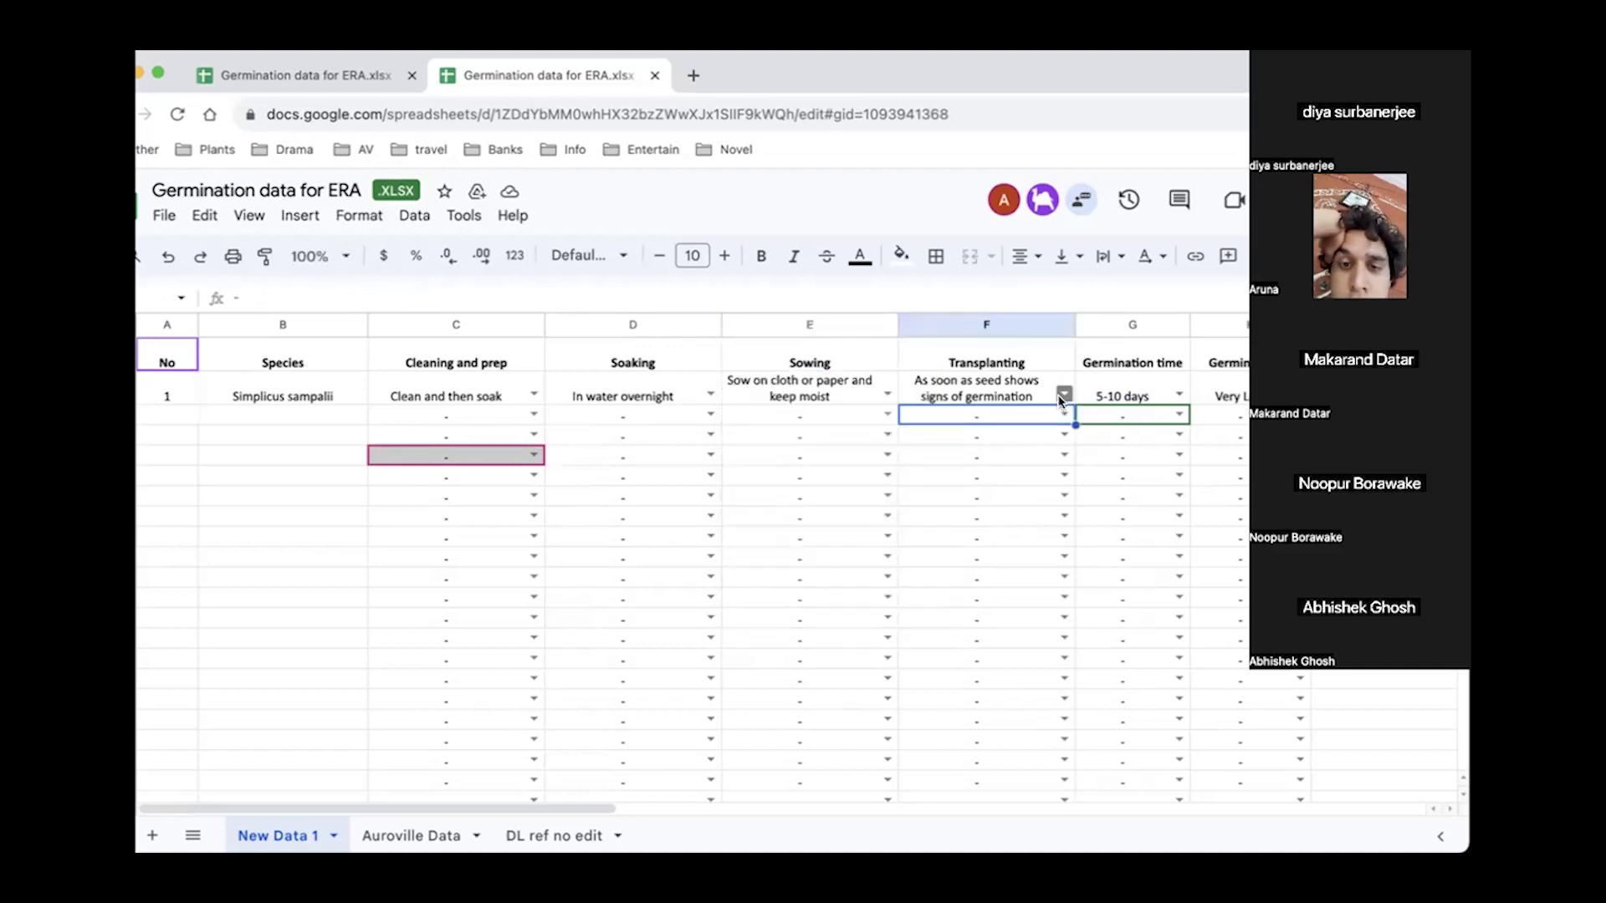
left_click(1063, 394)
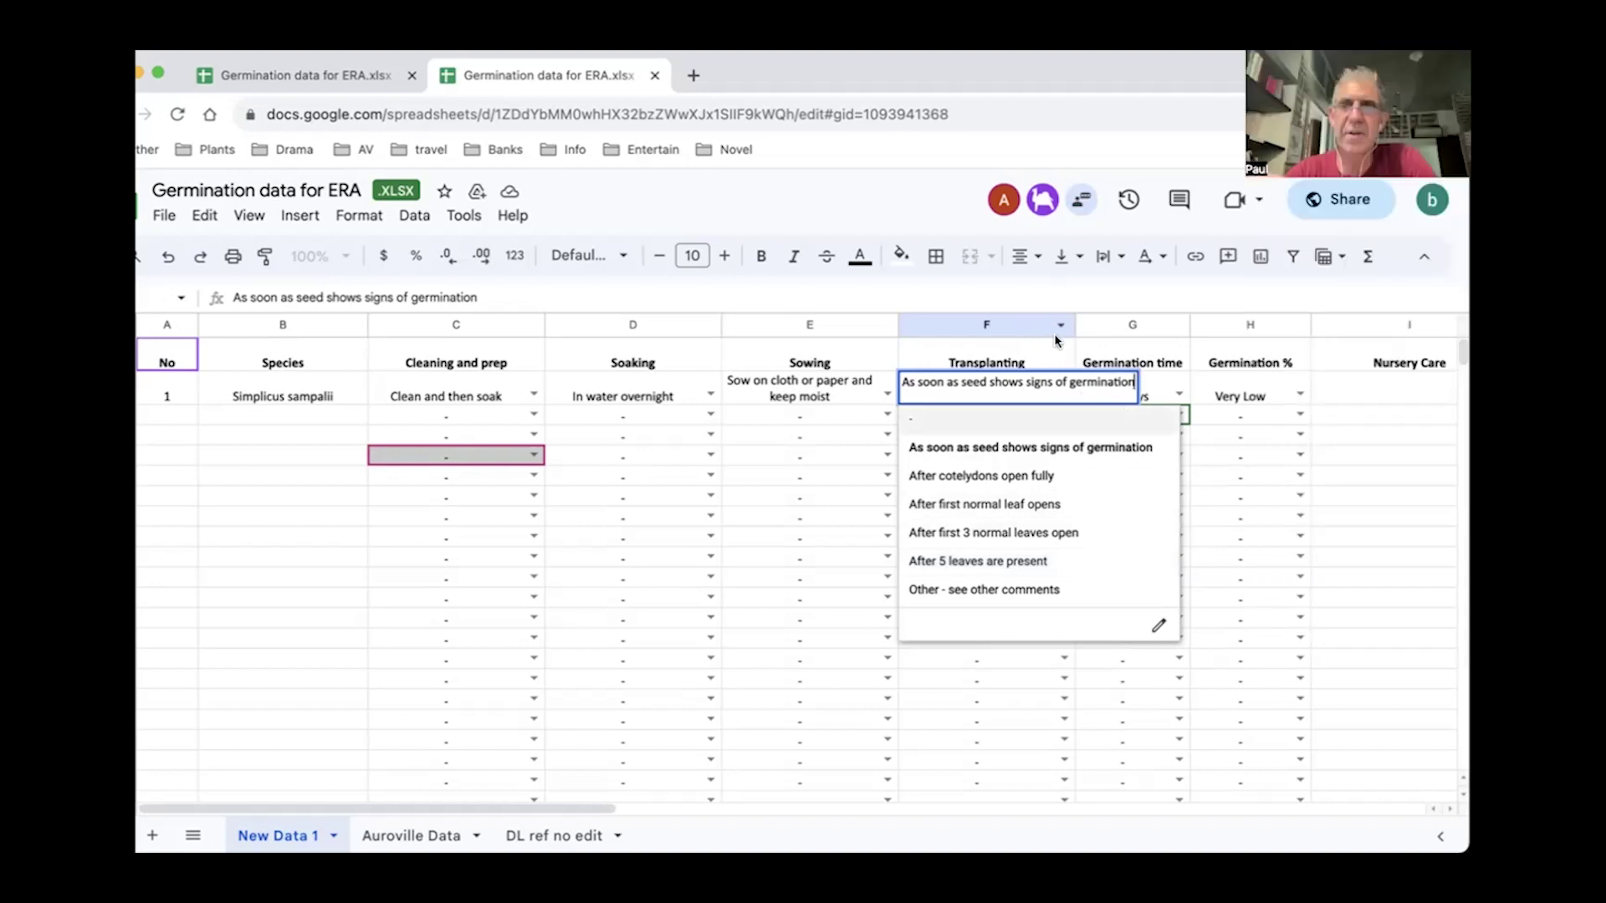
left_click(1061, 346)
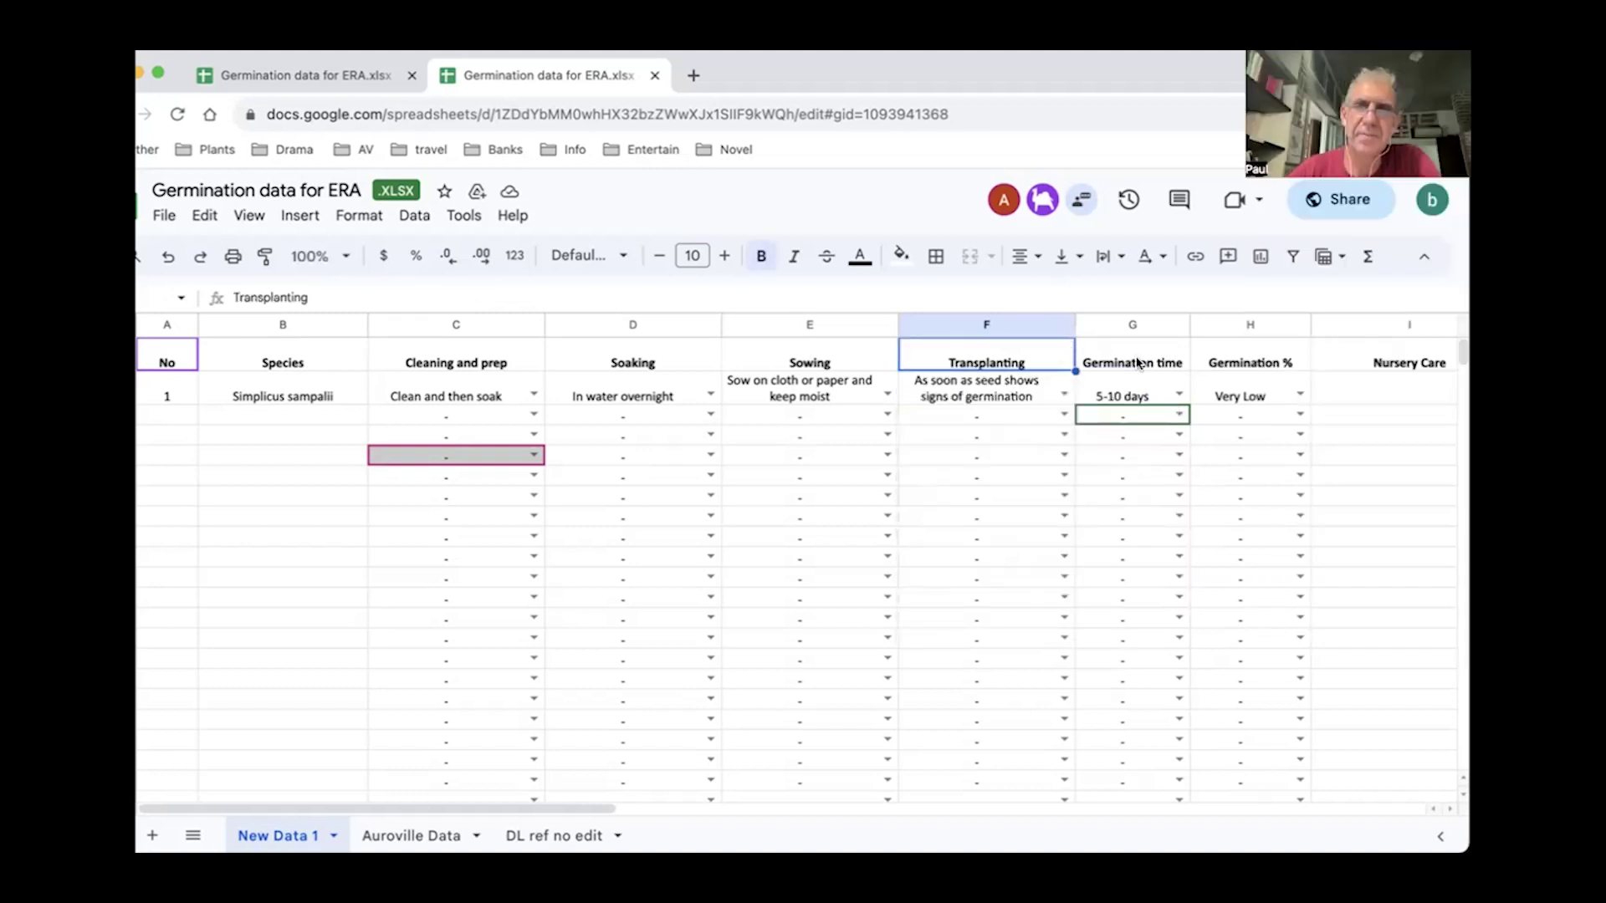
left_click(1179, 395)
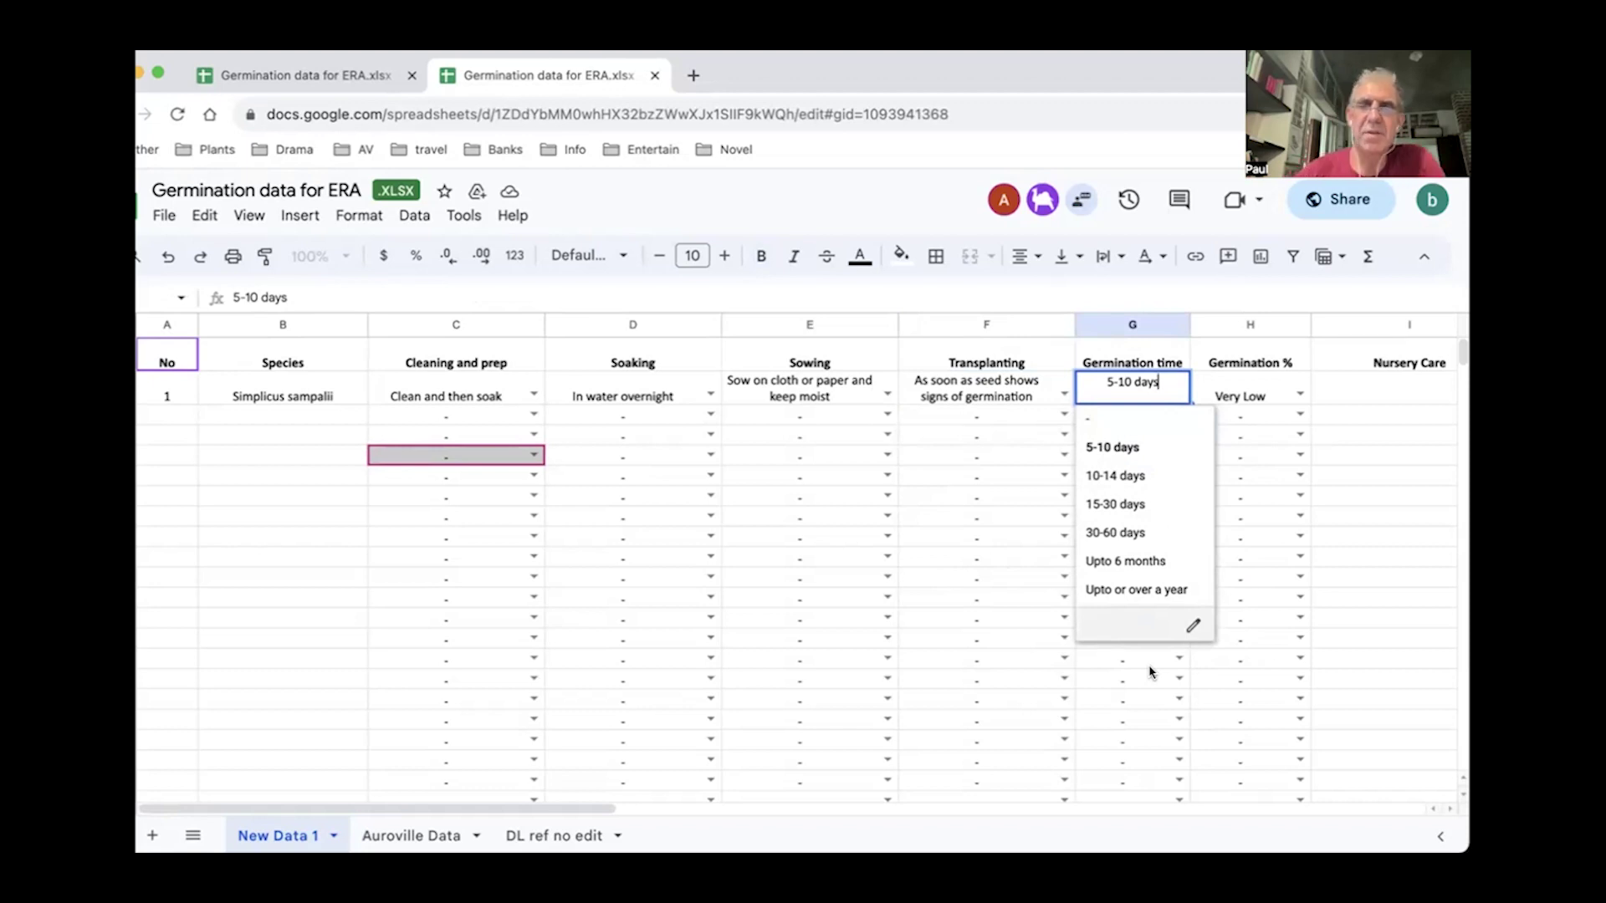
left_click(1254, 396)
left_click(1299, 393)
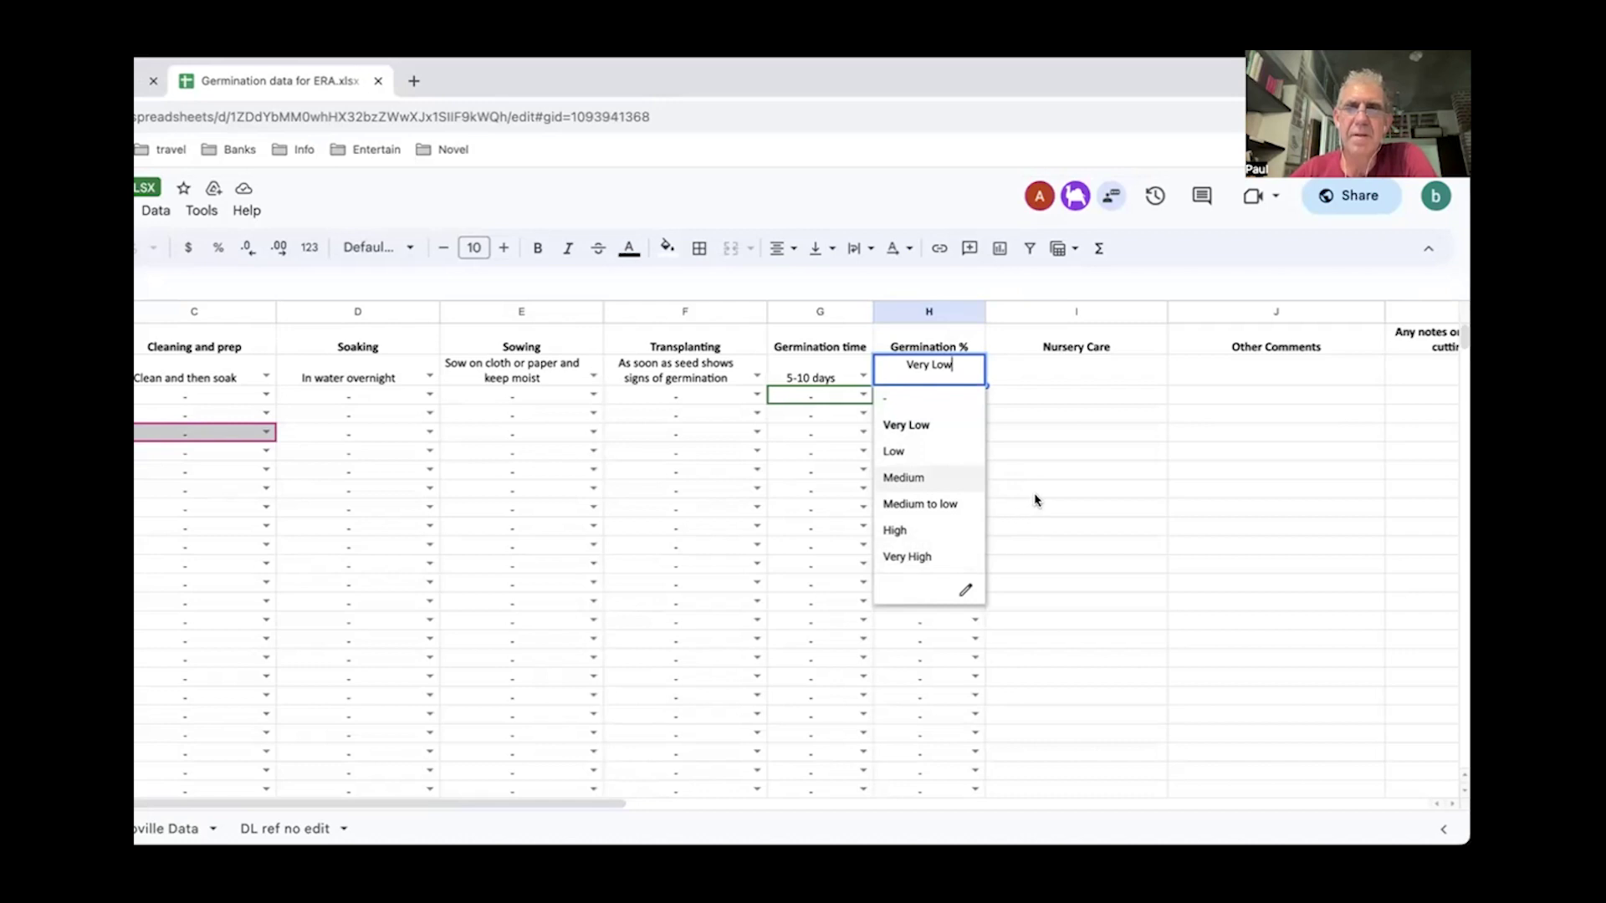
- Examine the Nursery Care, Other Comments, vegetative propagation notes and Collated columns of the New Data 1 sheet
left_click(1055, 397)
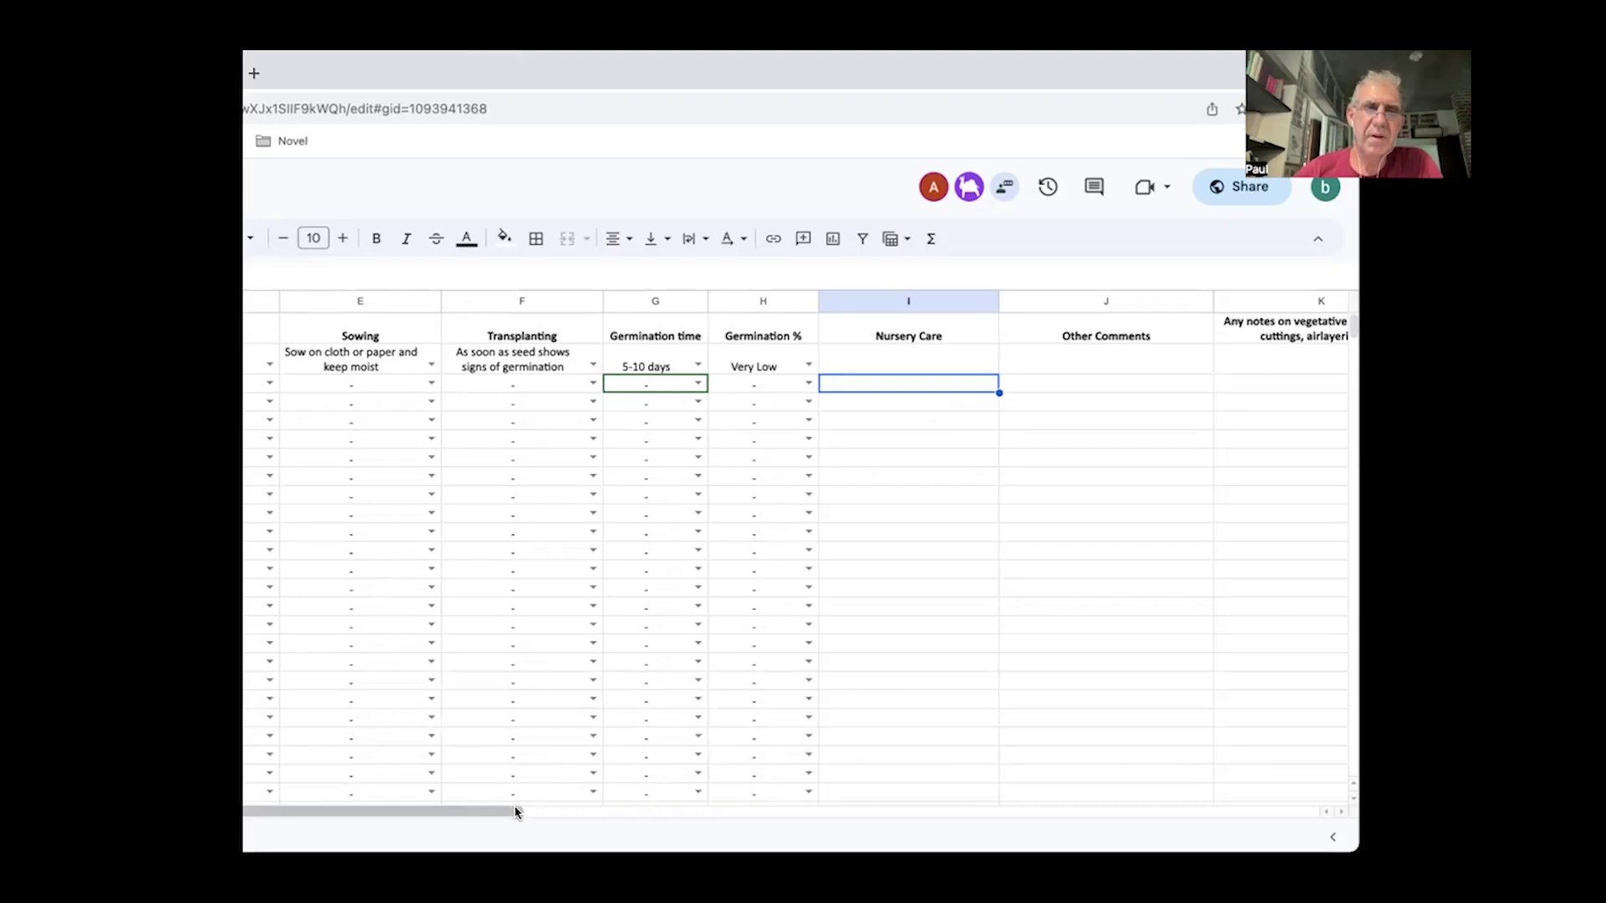
left_click_drag(527, 811, 728, 821)
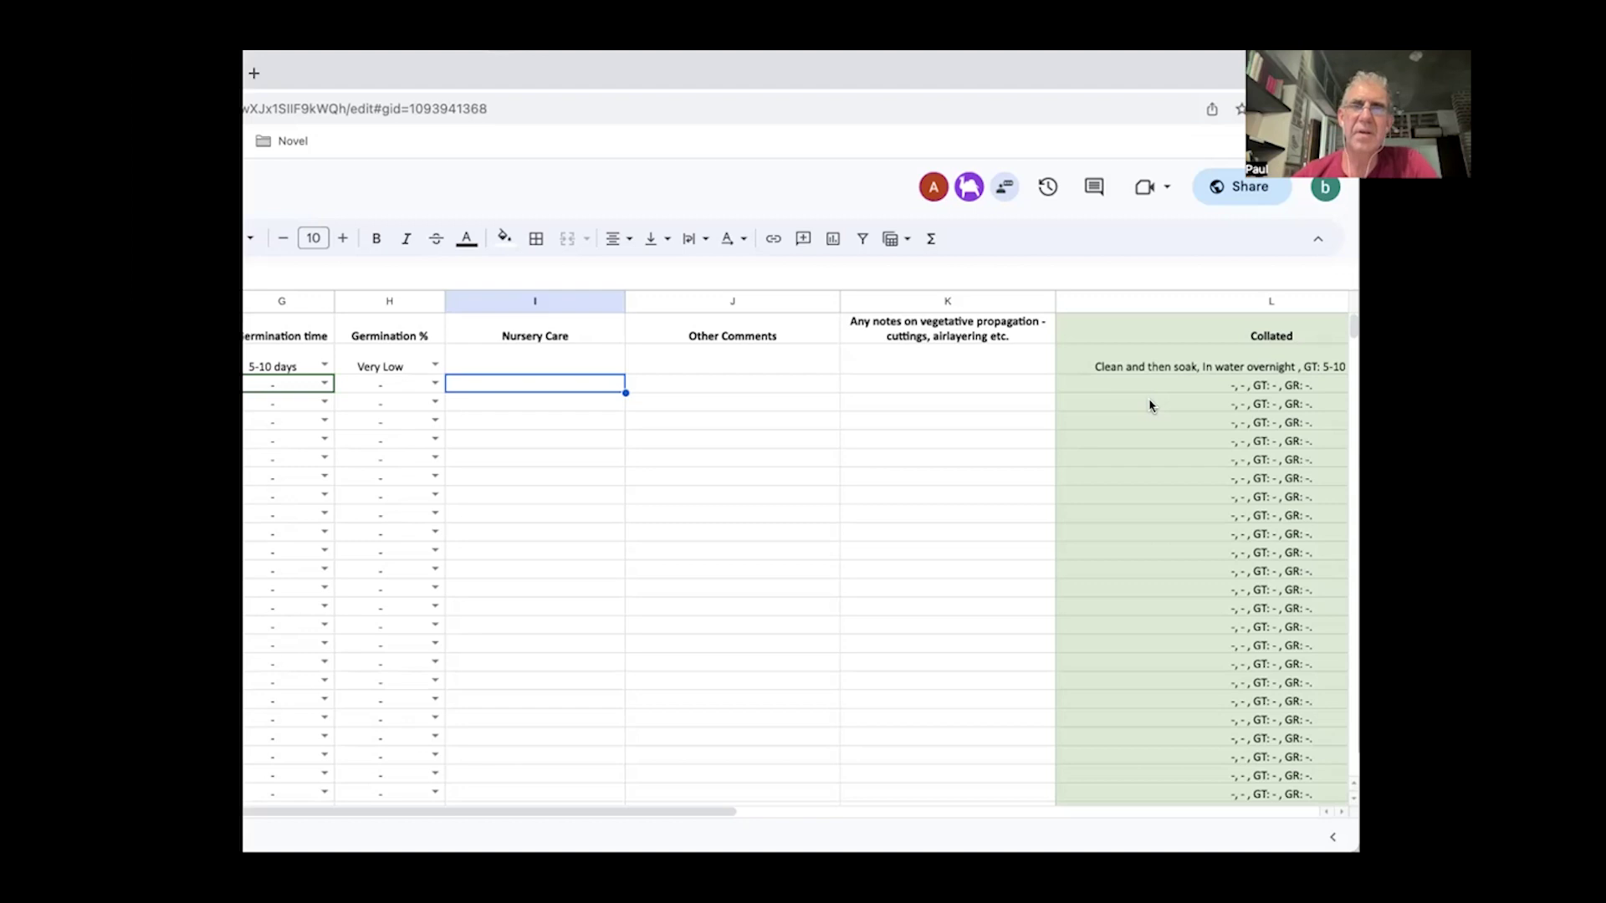
double_click(389, 72)
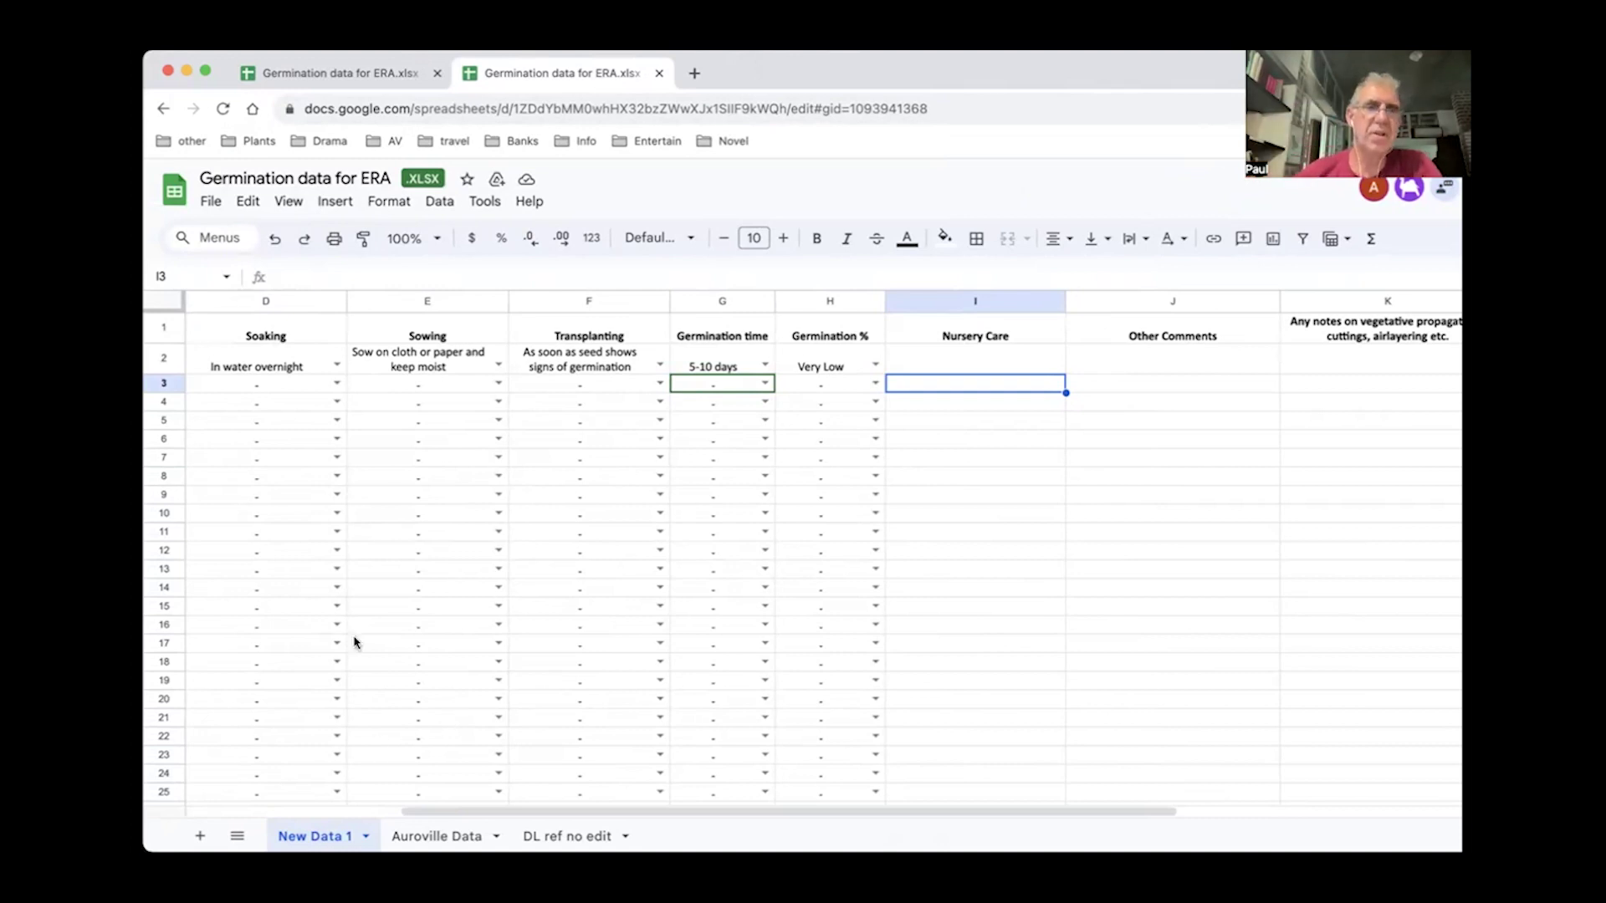
left_click(248, 205)
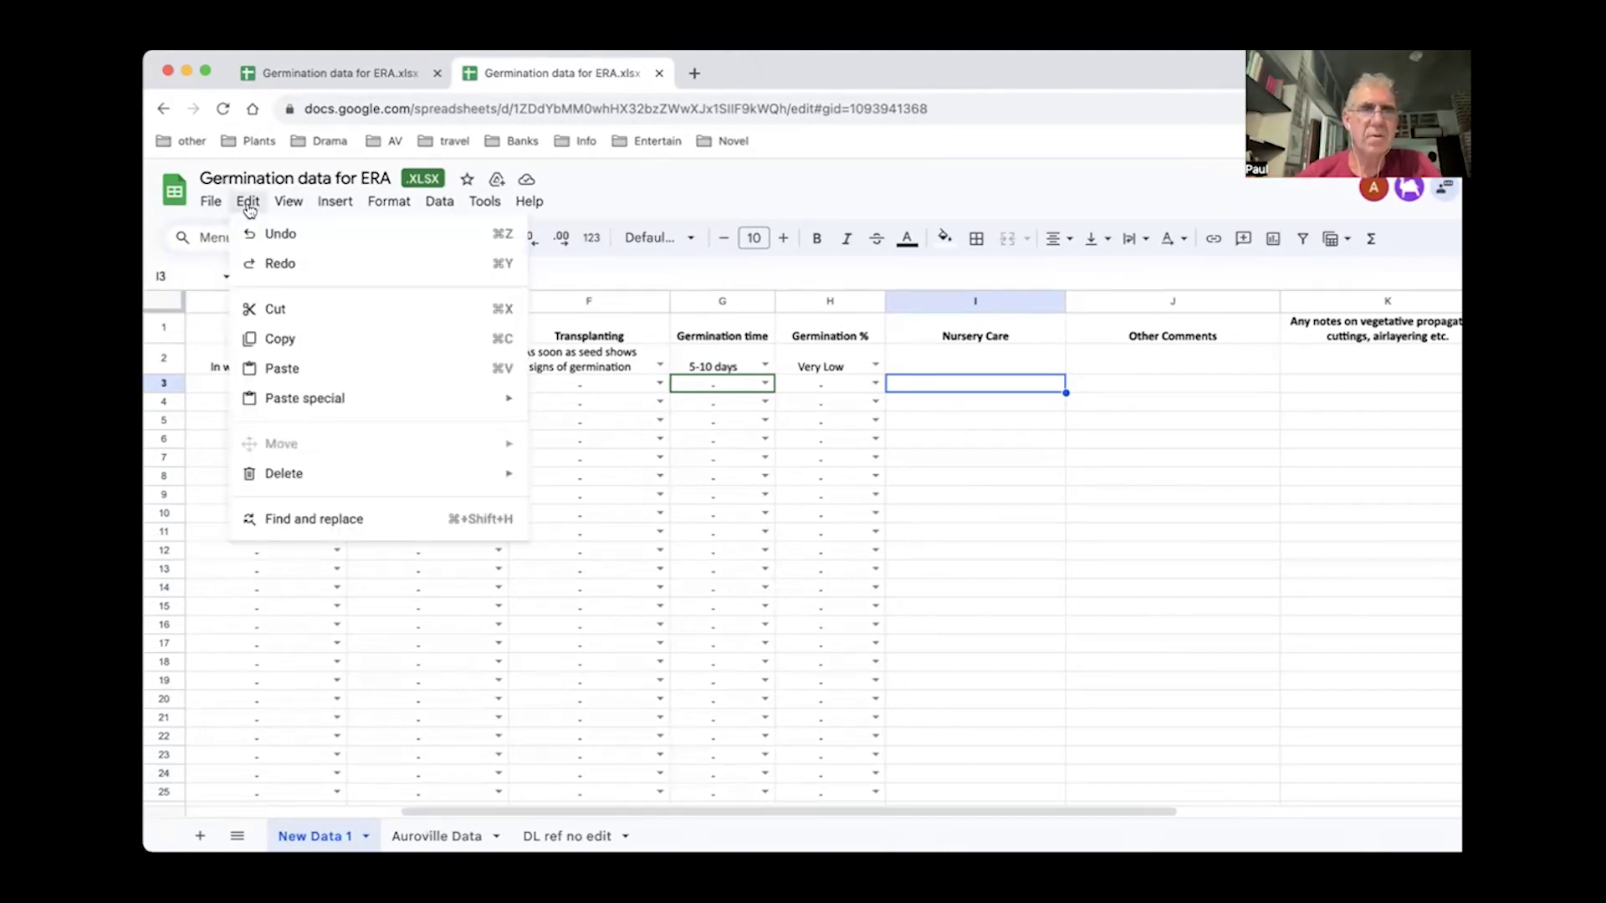
mouse_move(219, 201)
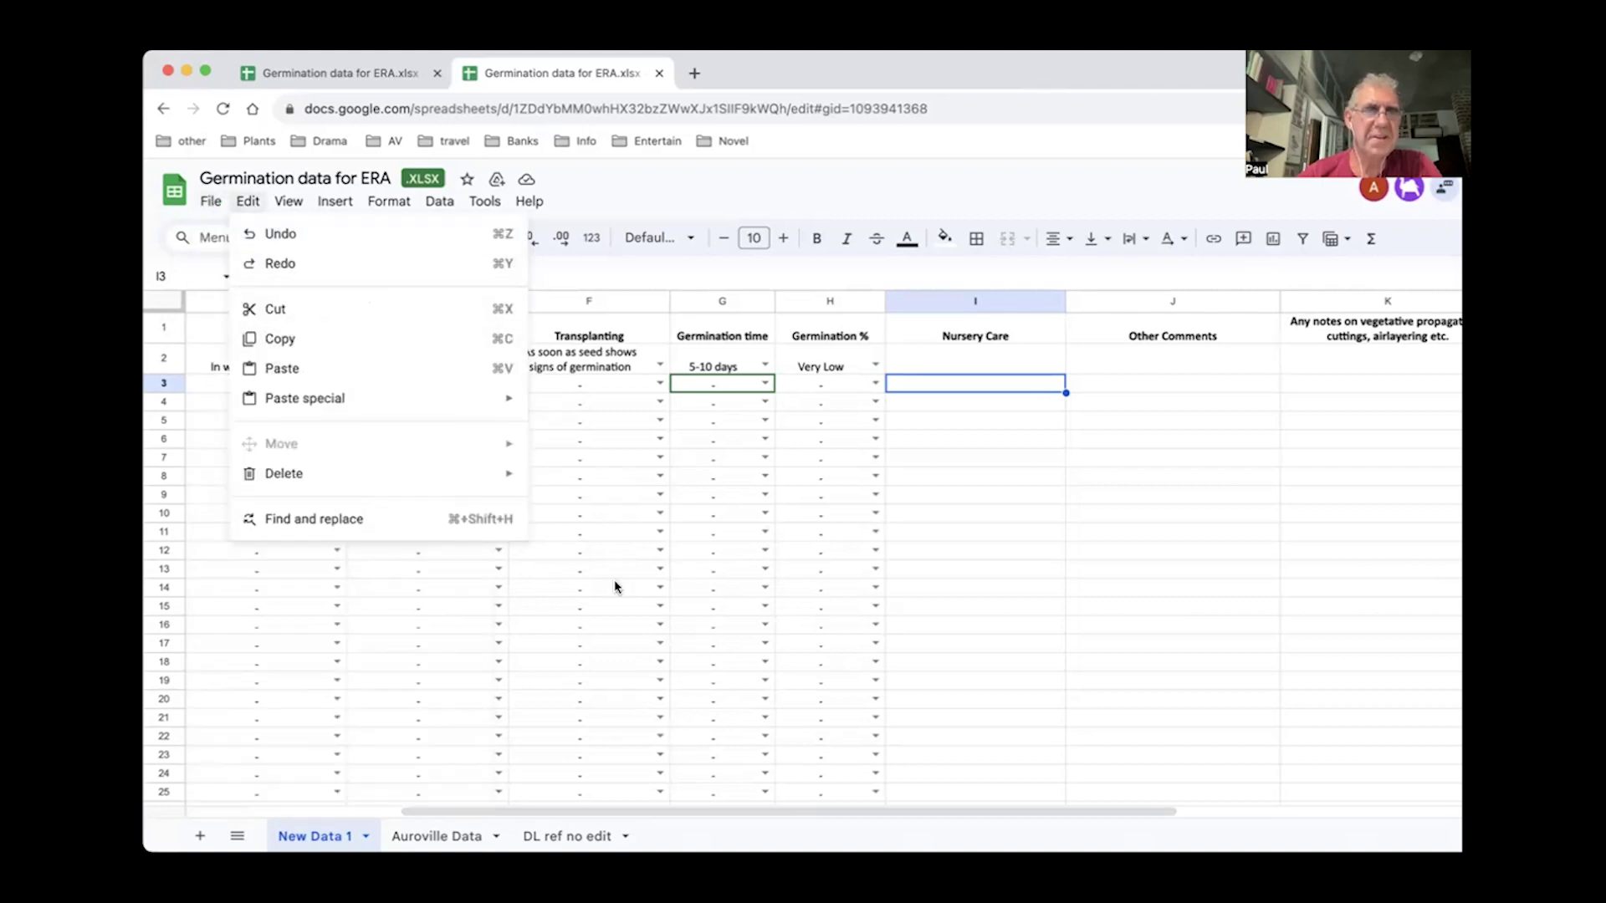
left_click(365, 836)
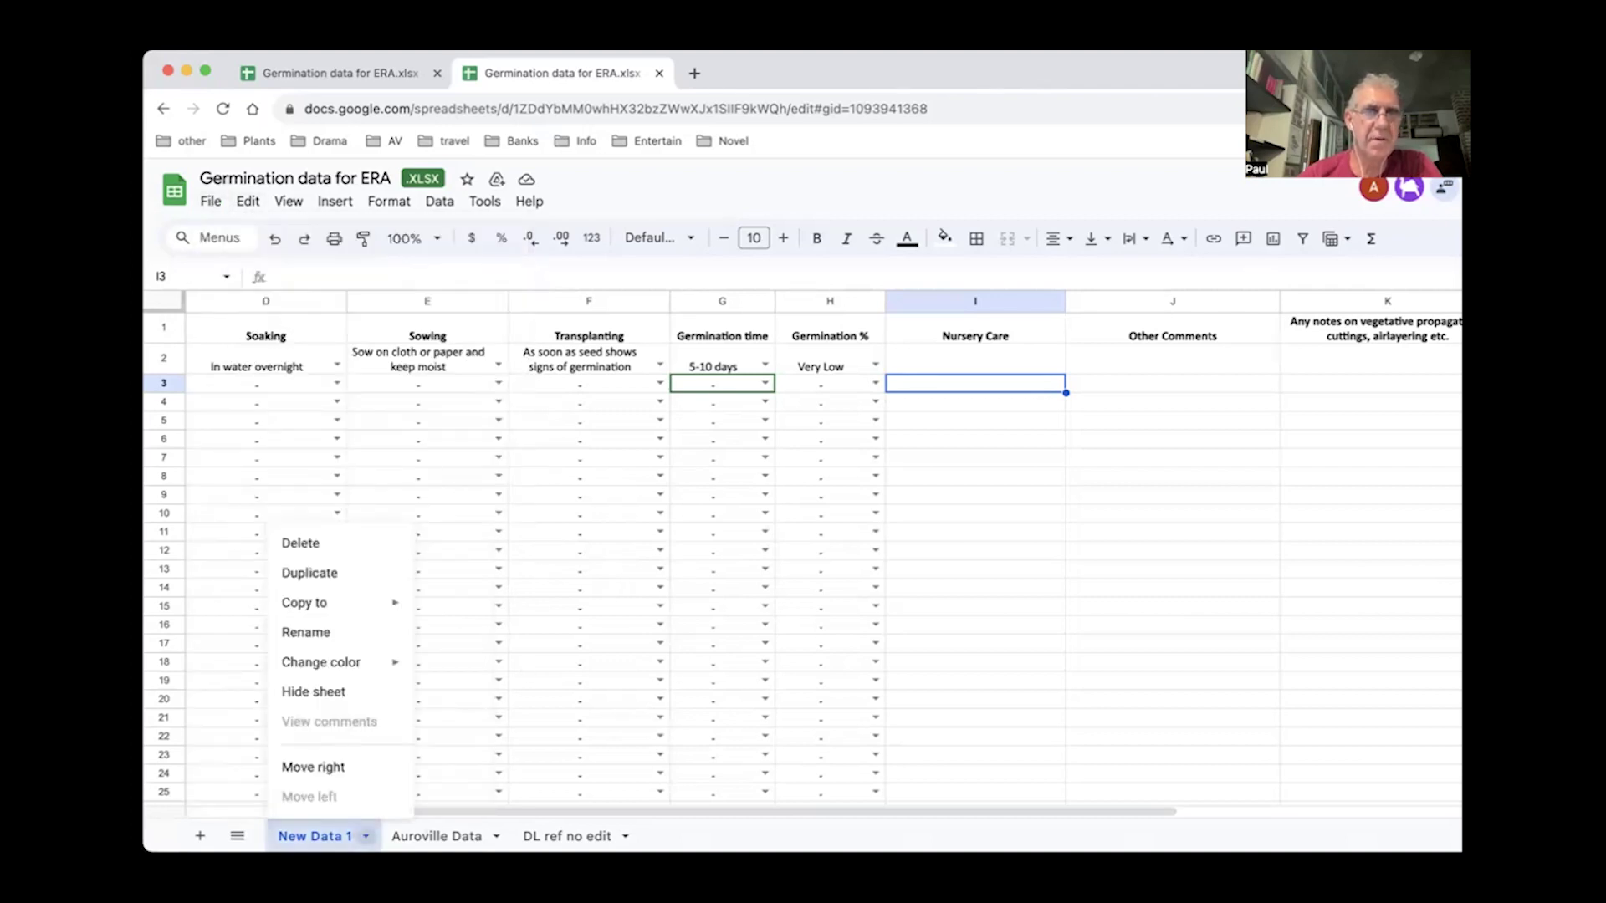
mouse_move(348, 610)
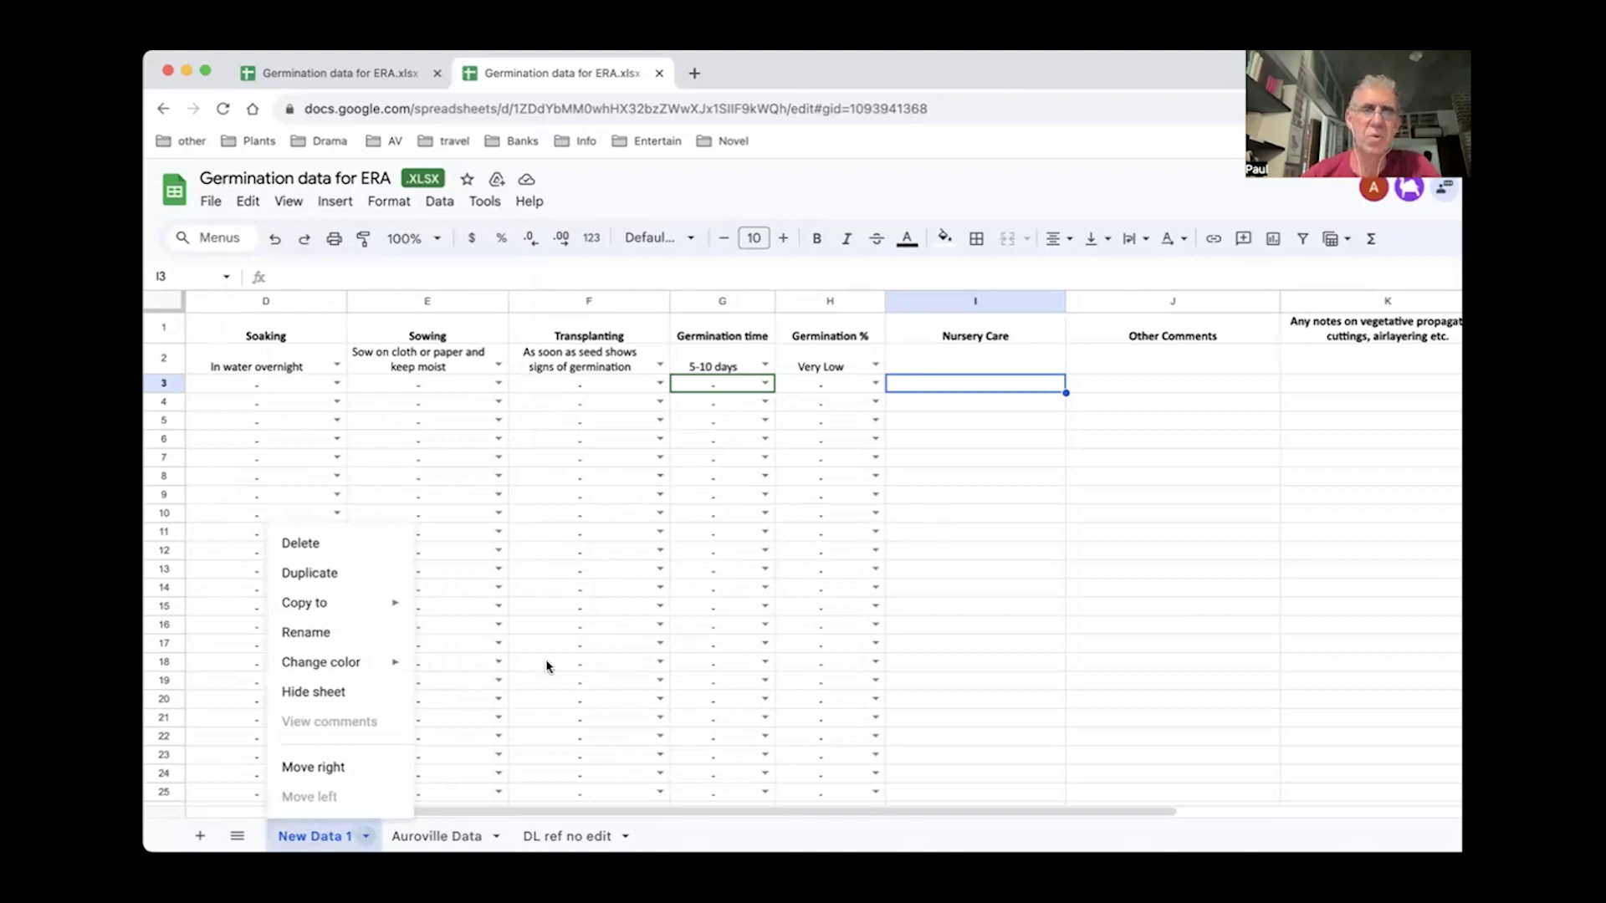
left_click(1127, 593)
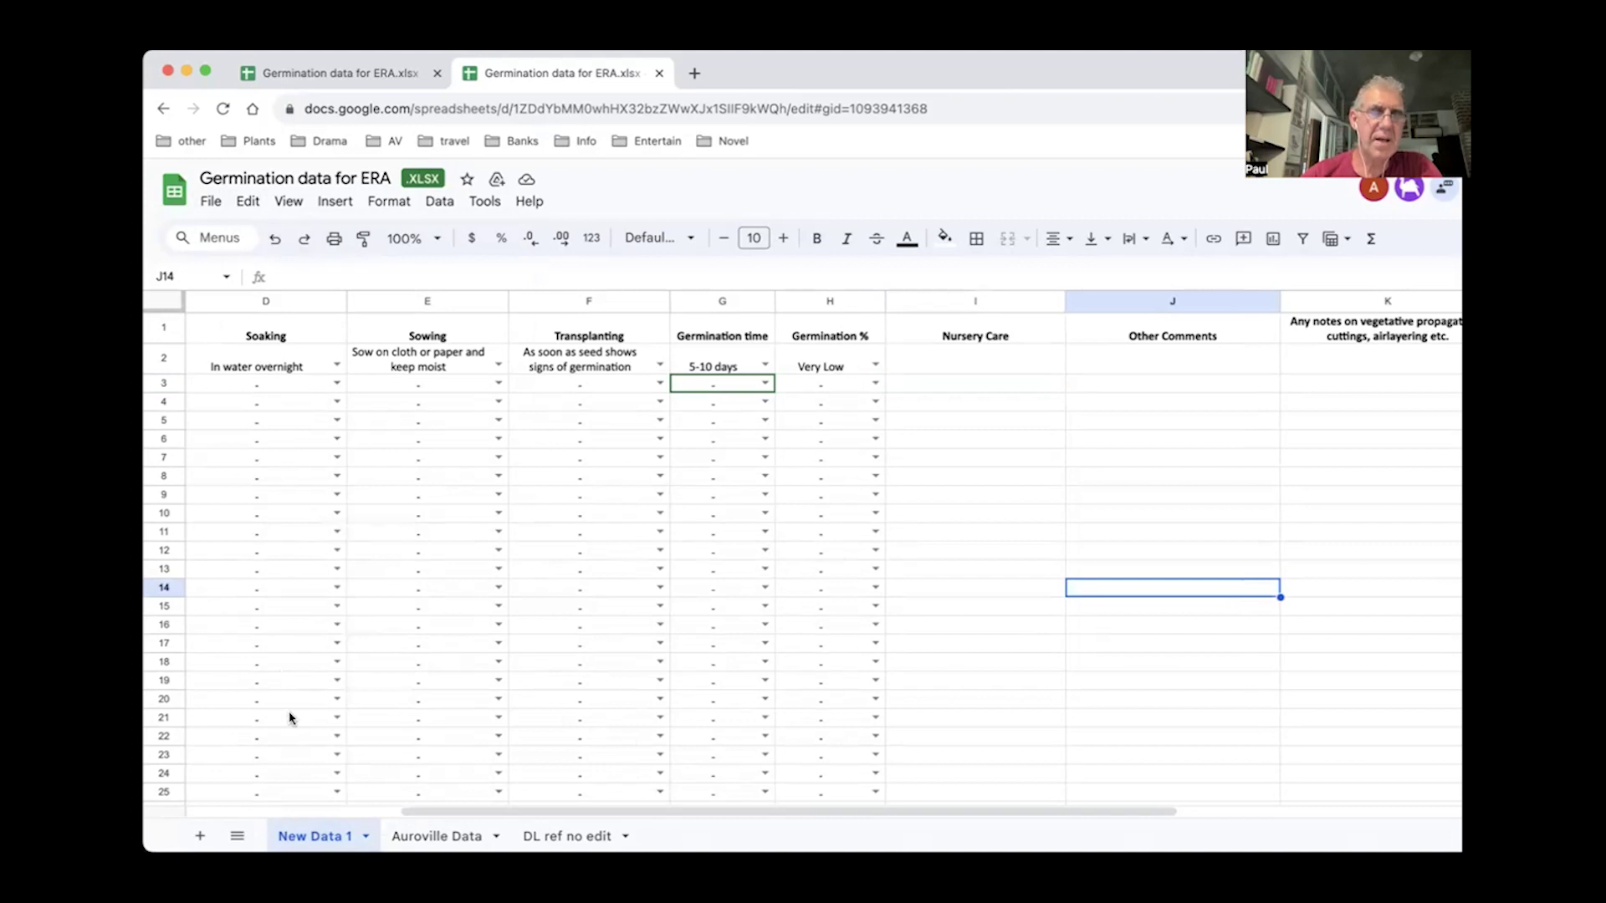
- Duplicate the New Data 1 sheet and rename the copy with the contributor's first name followed by "data"
left_click_drag(475, 808, 230, 801)
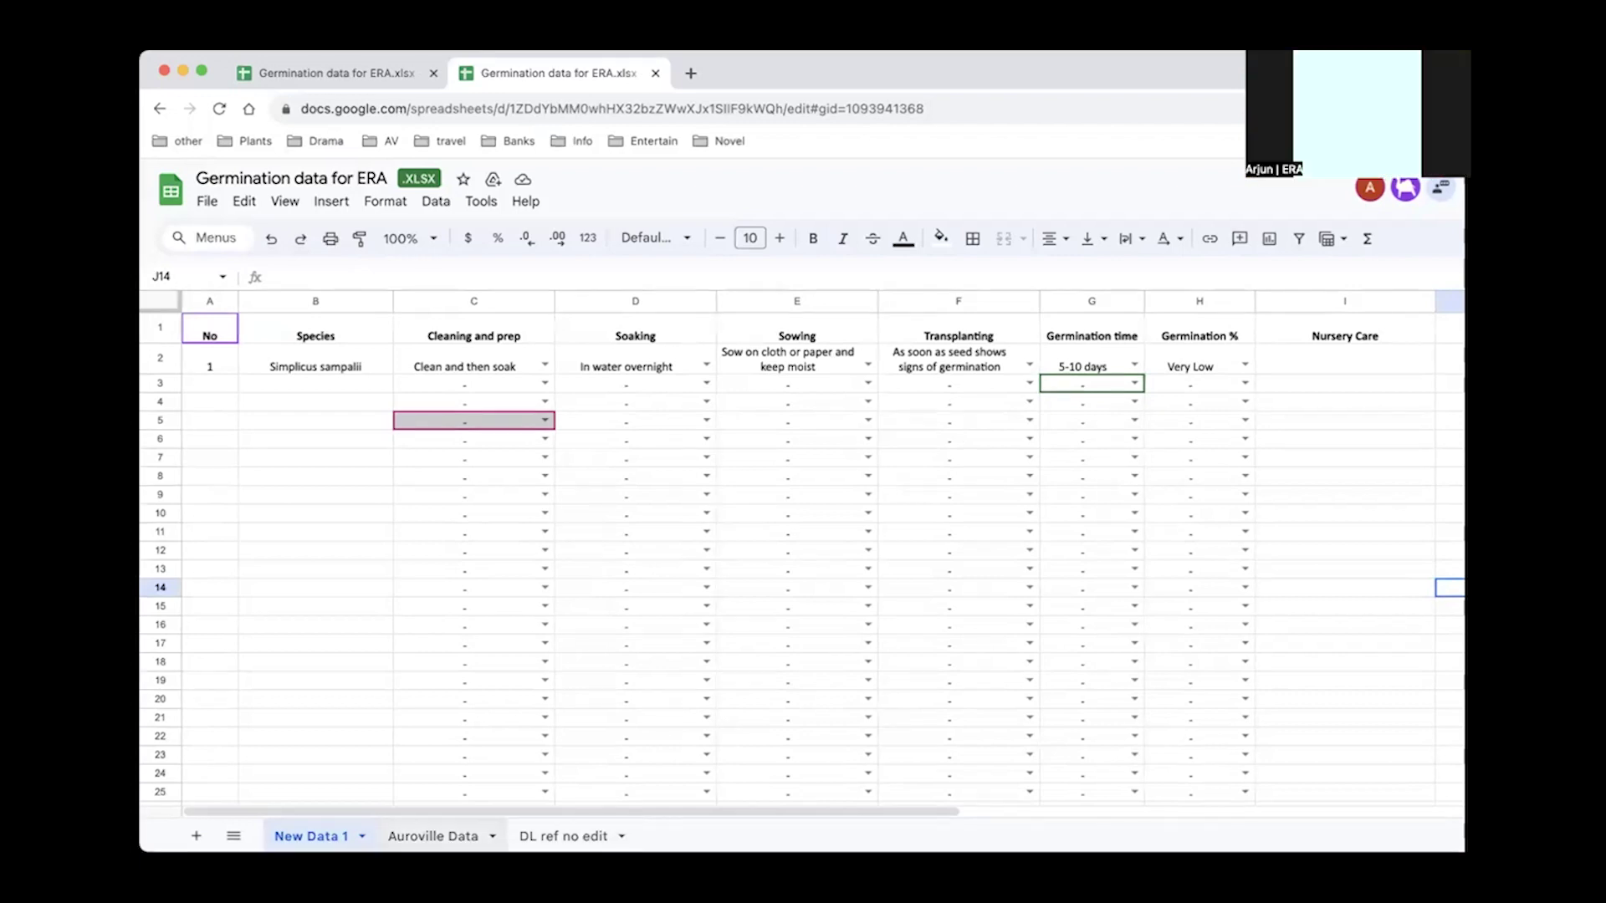
left_click(359, 837)
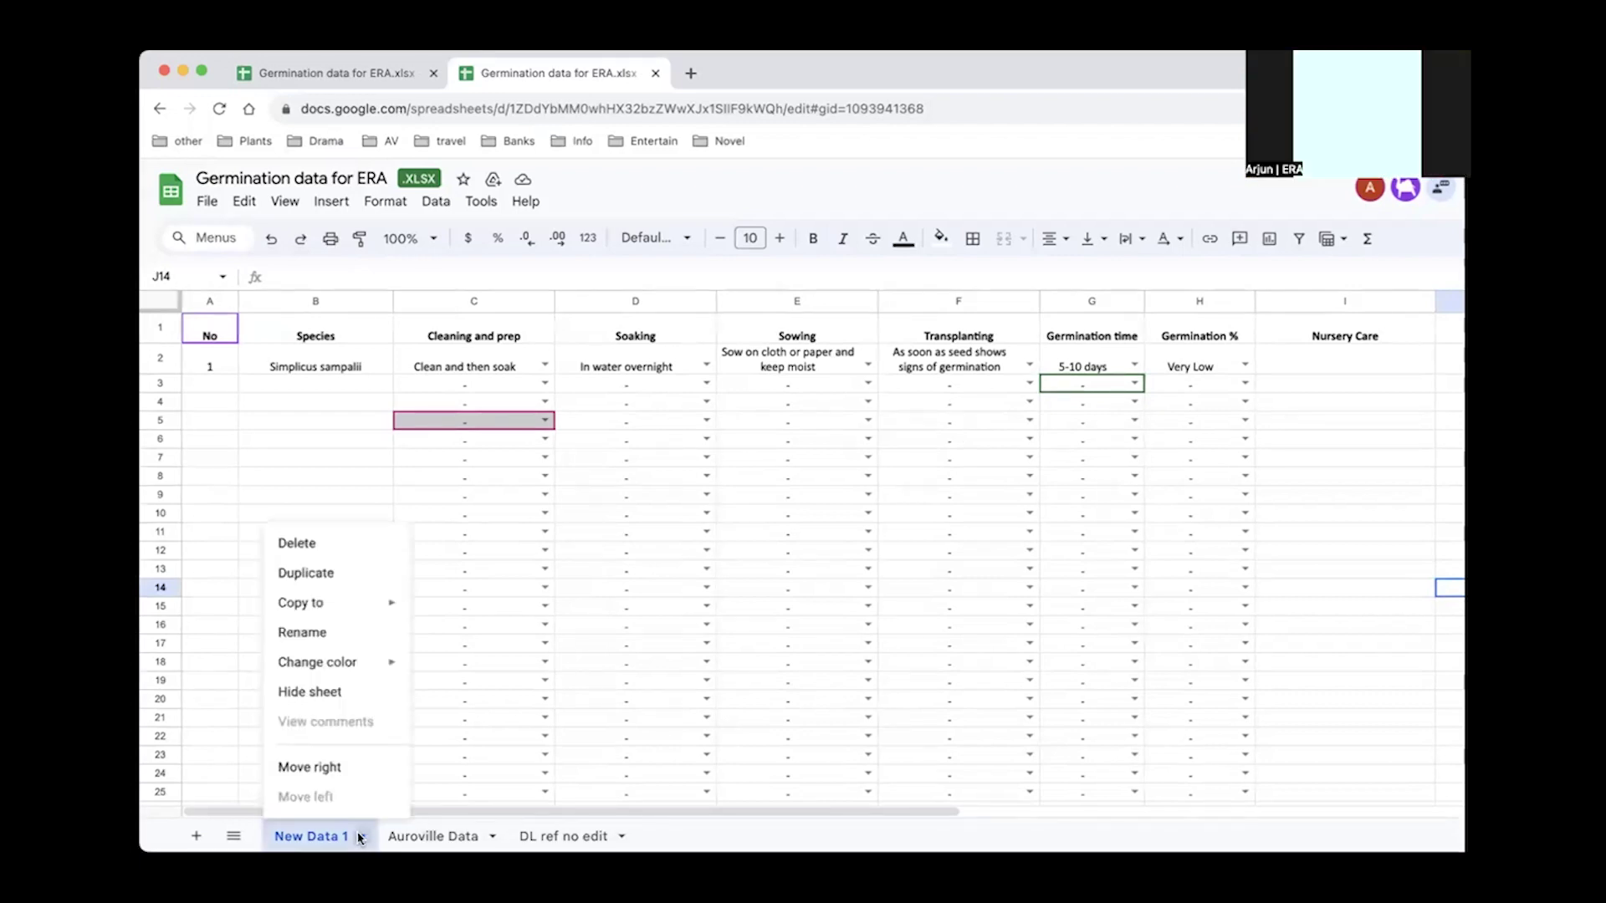
left_click(329, 574)
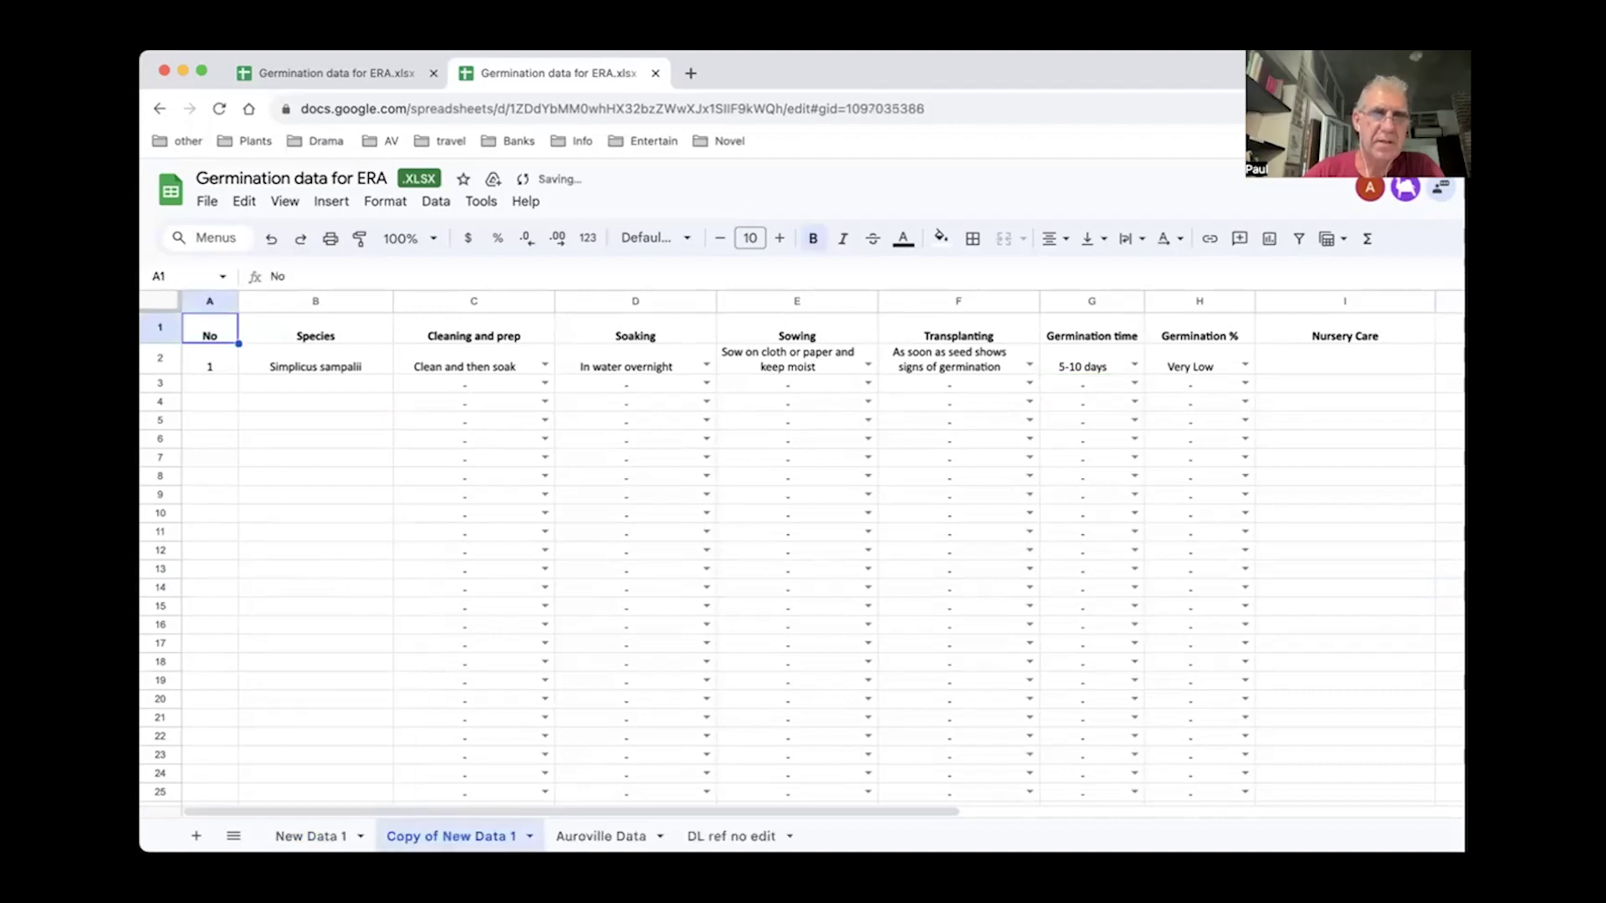
double_click(452, 836)
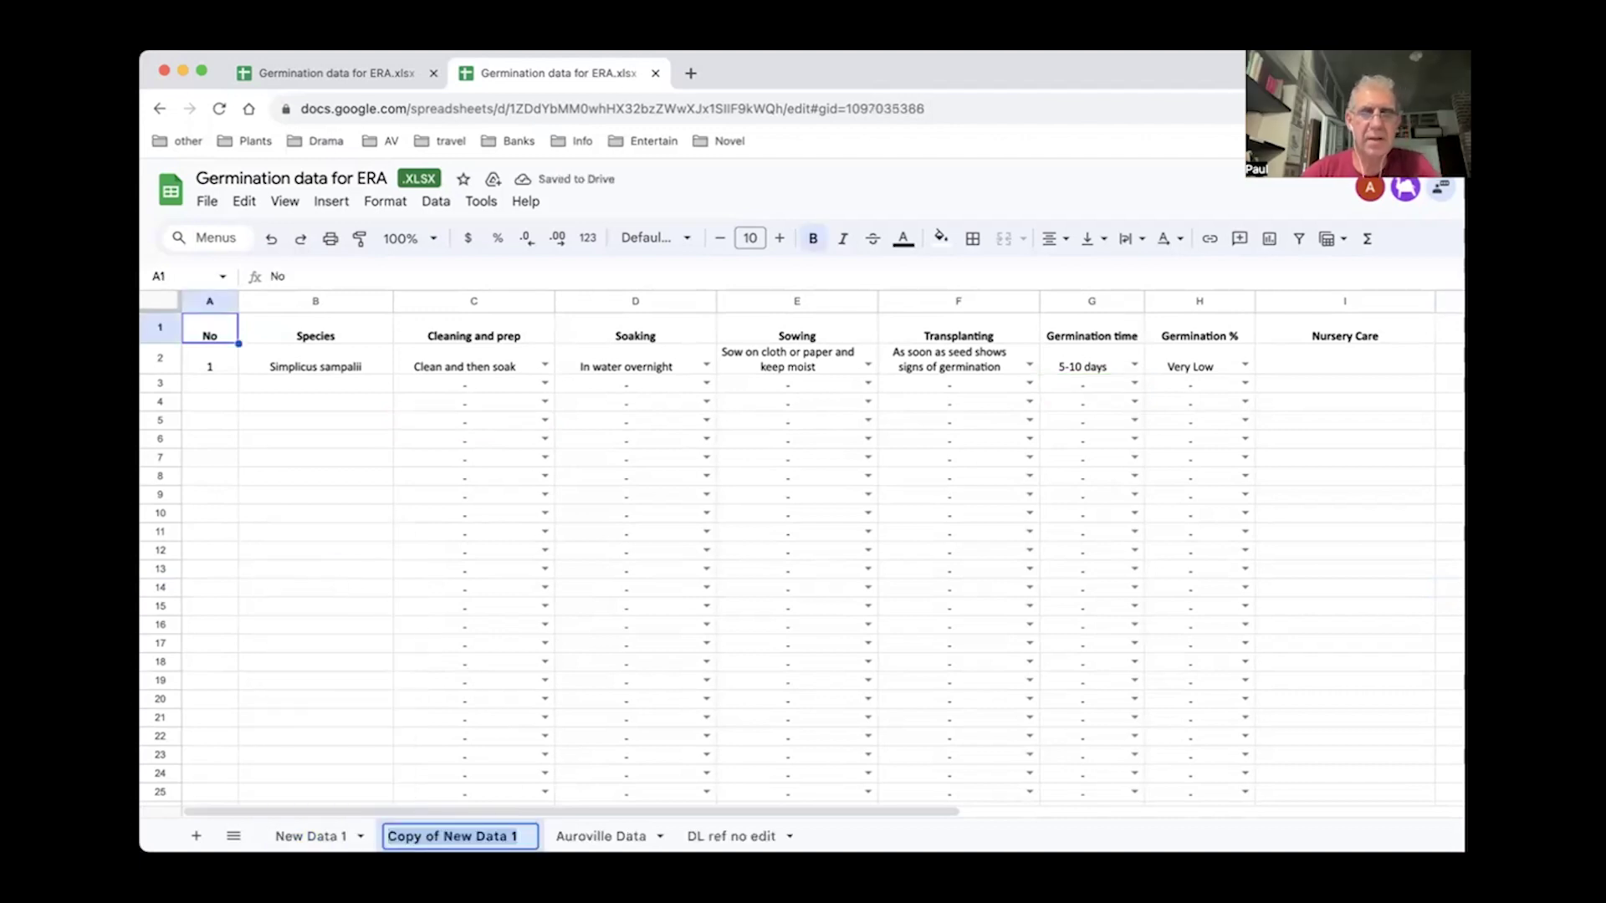
type("Paul data")
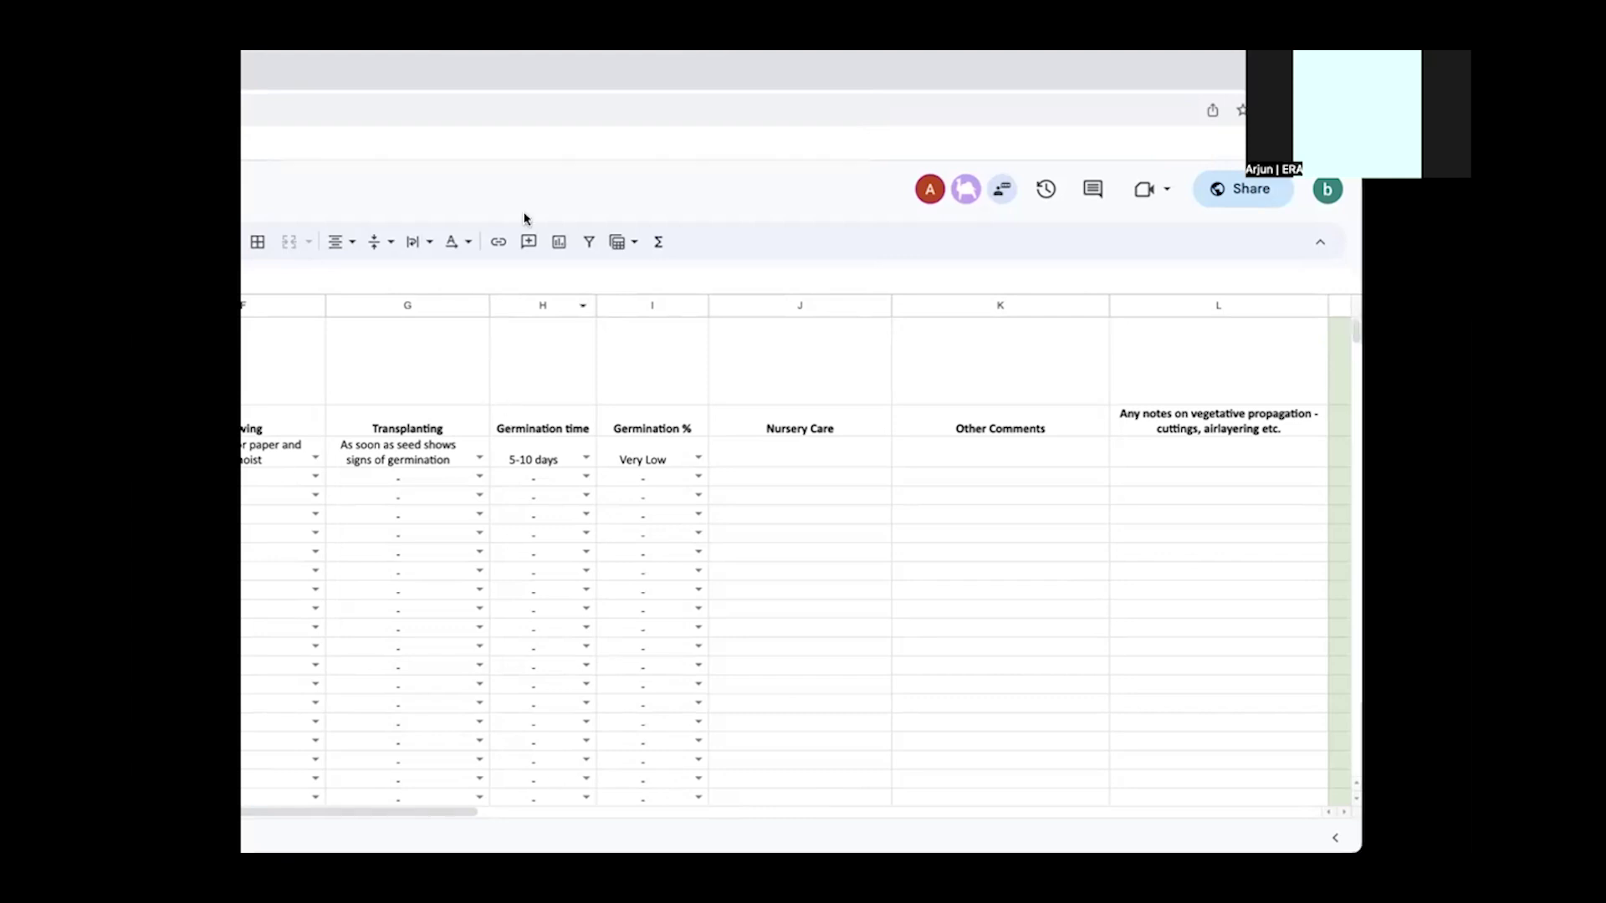
- Check the dropdown options for Time of Seed Collection in row 3 of the duplicated sheet
left_click(520, 76)
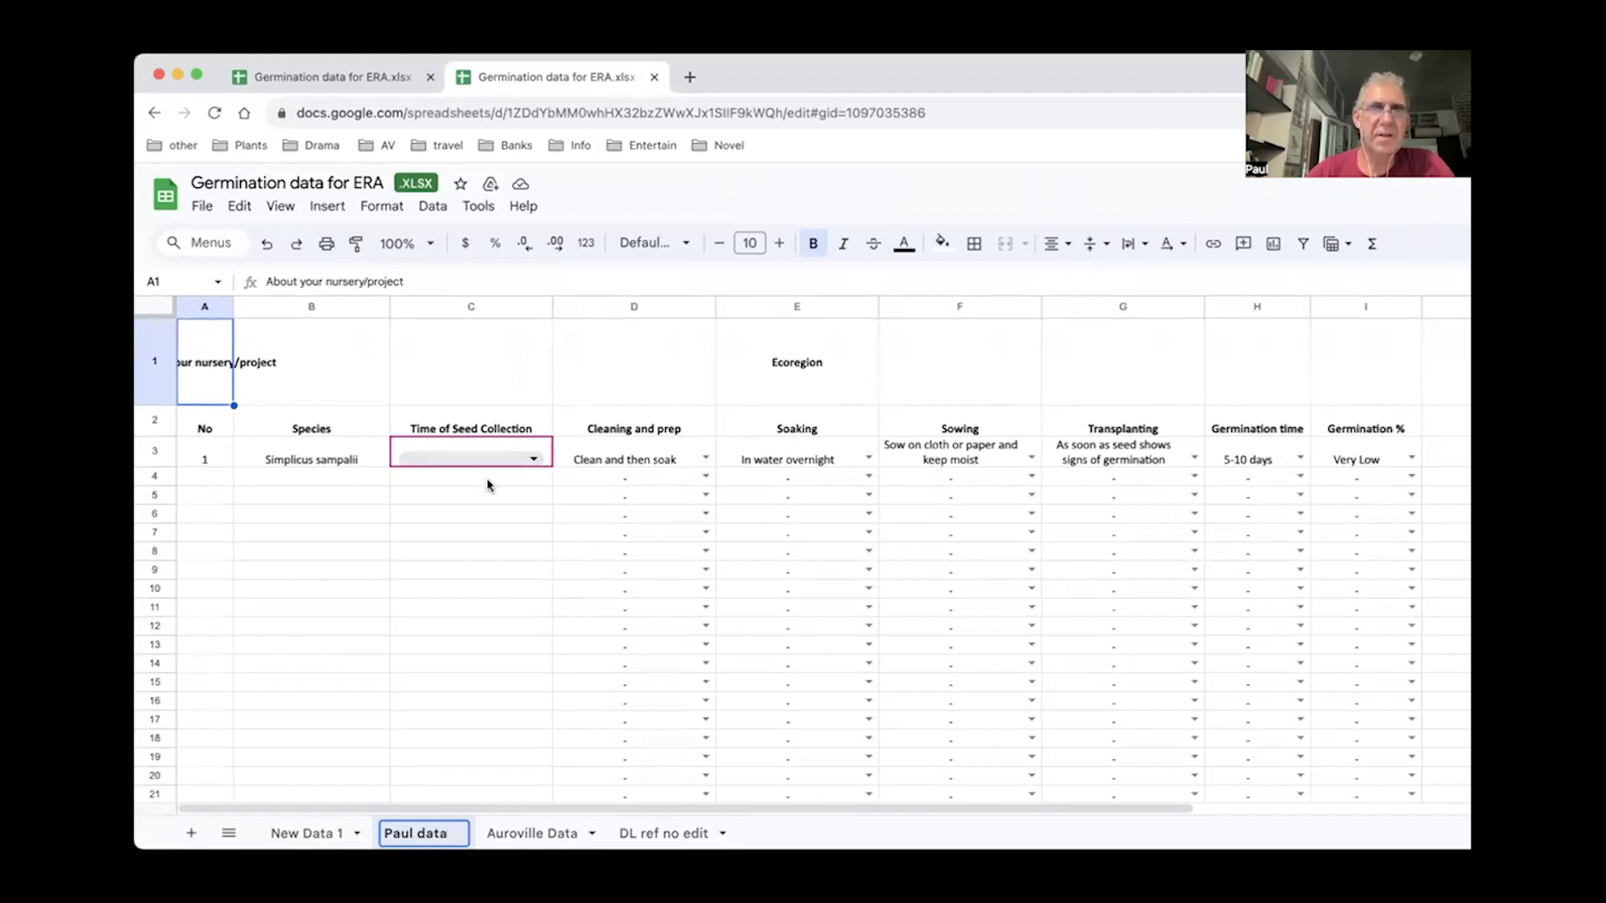
left_click(531, 459)
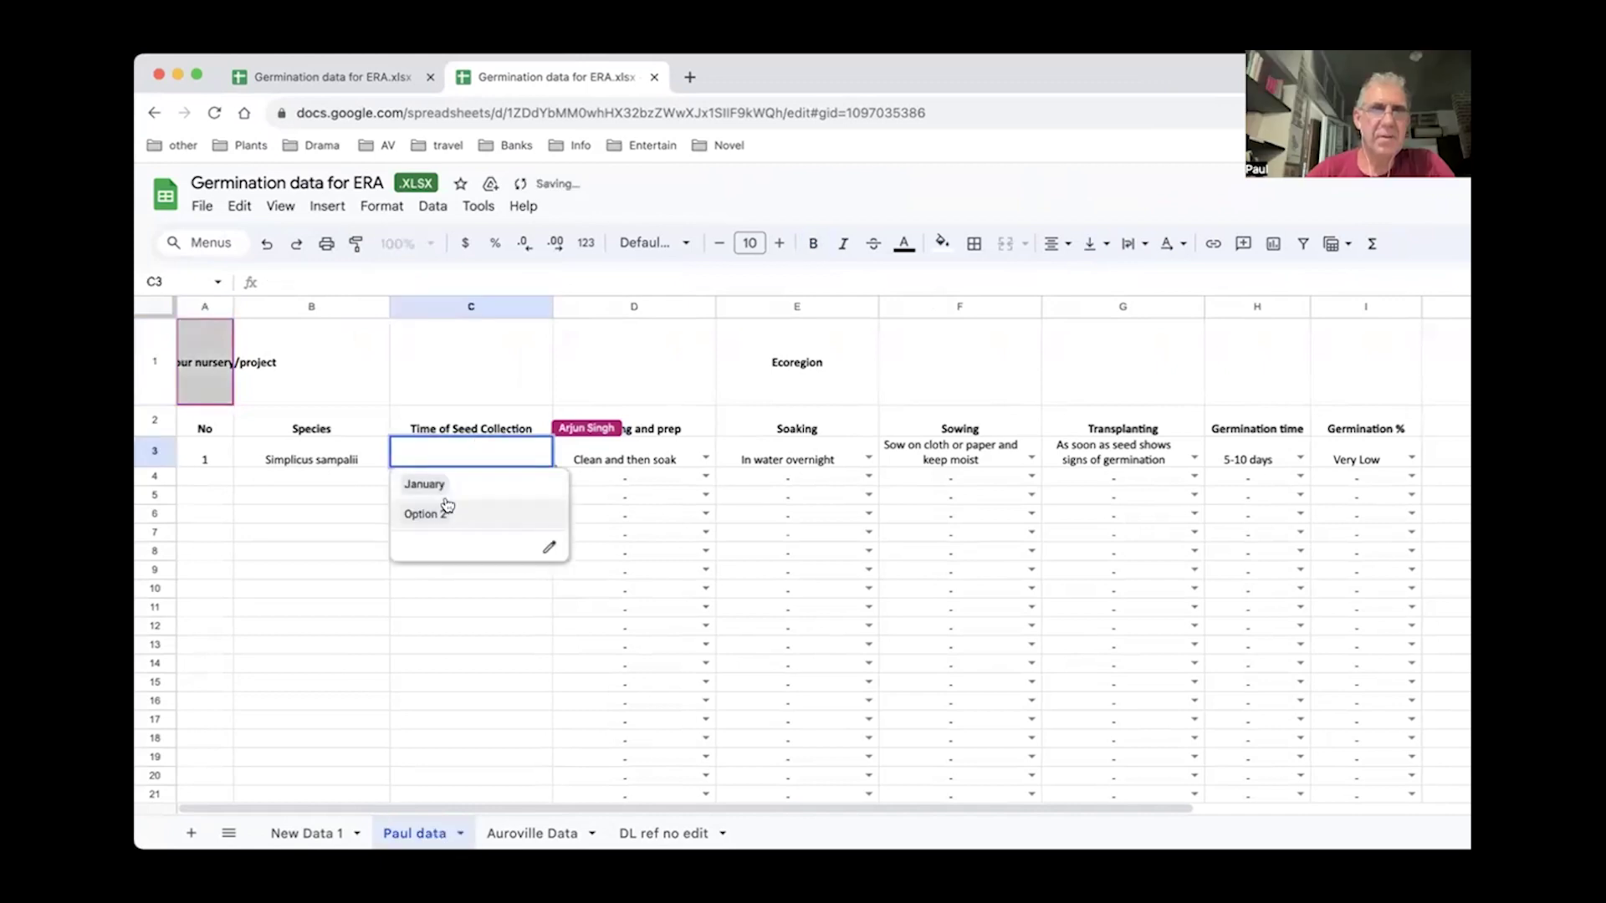
left_click(475, 350)
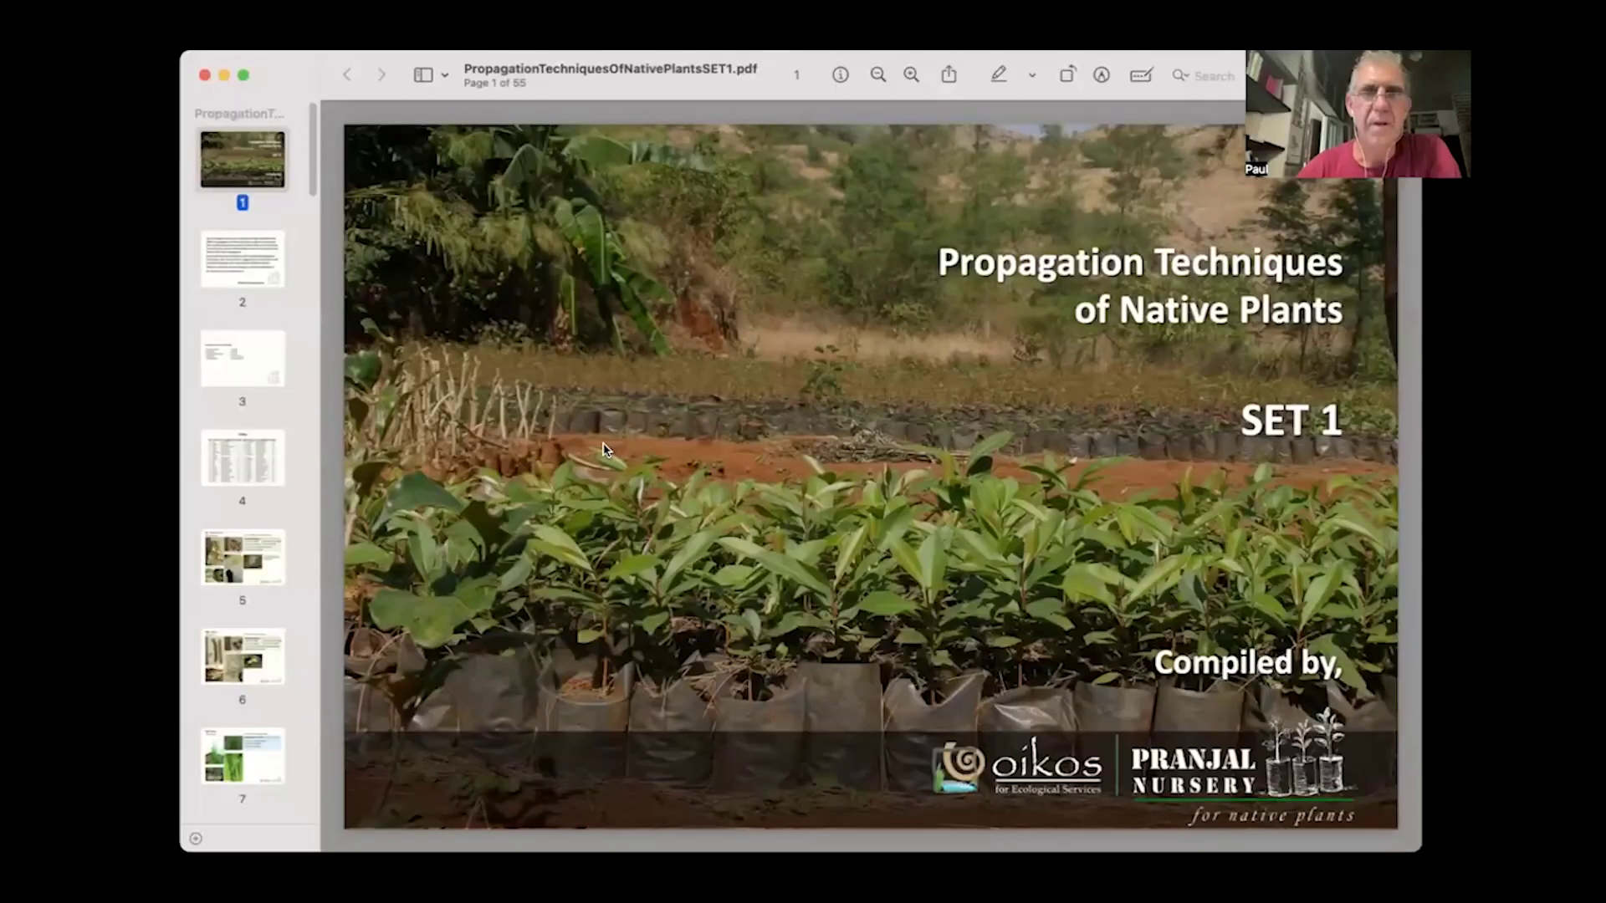
- Show page 5, on Abrus precatorius, of PropagationTechniquesOfNativePlantsSET1.pdf
left_click(231, 550)
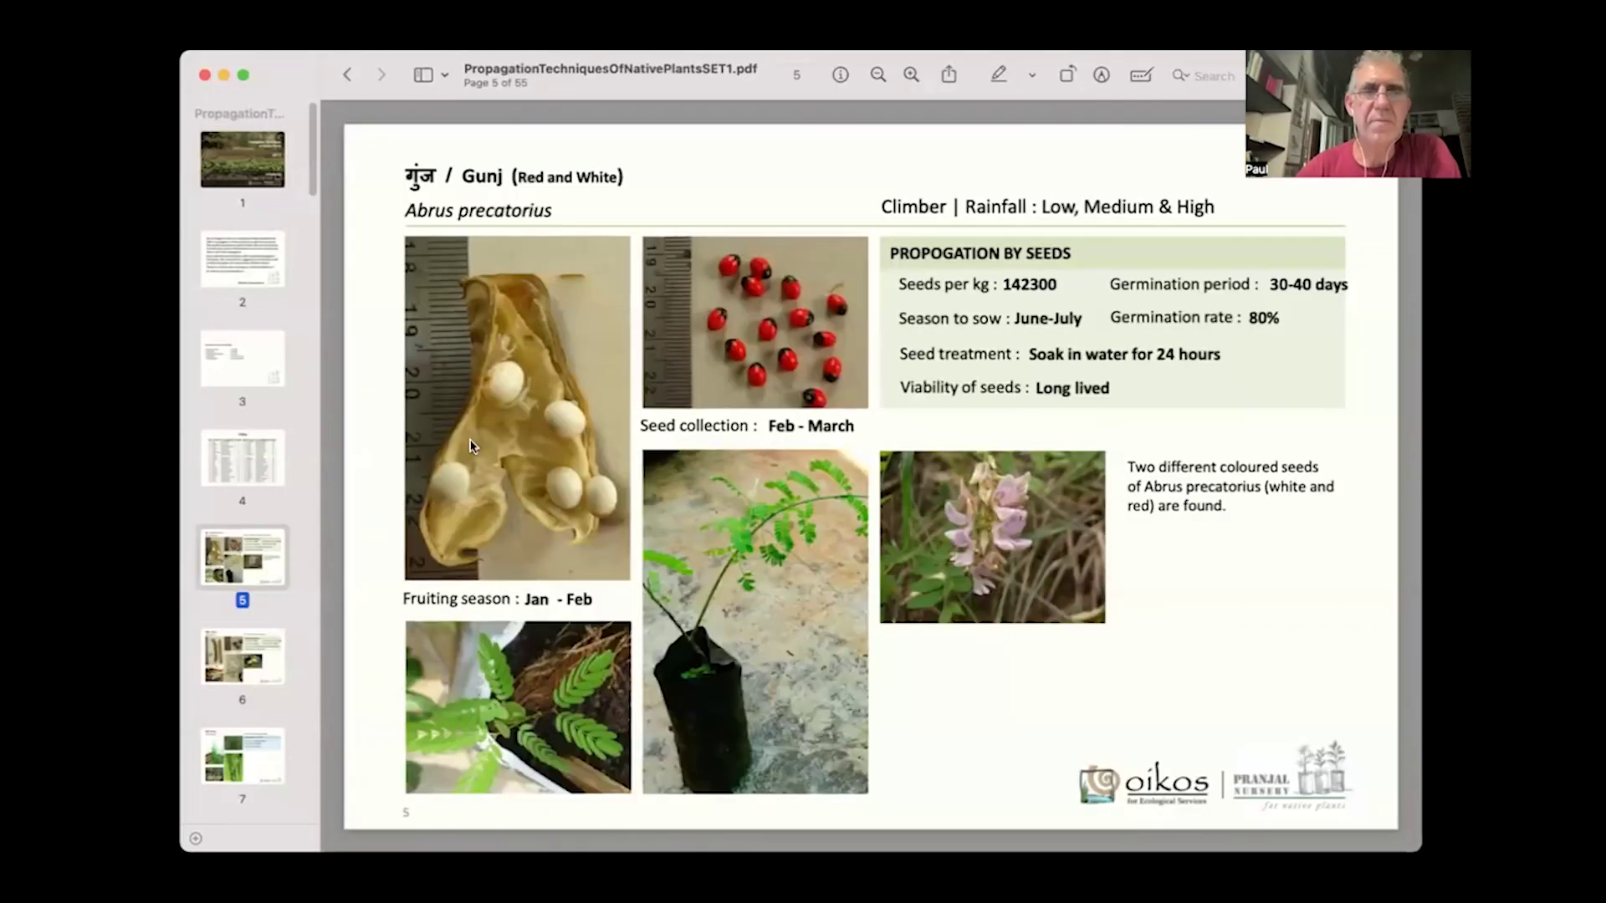